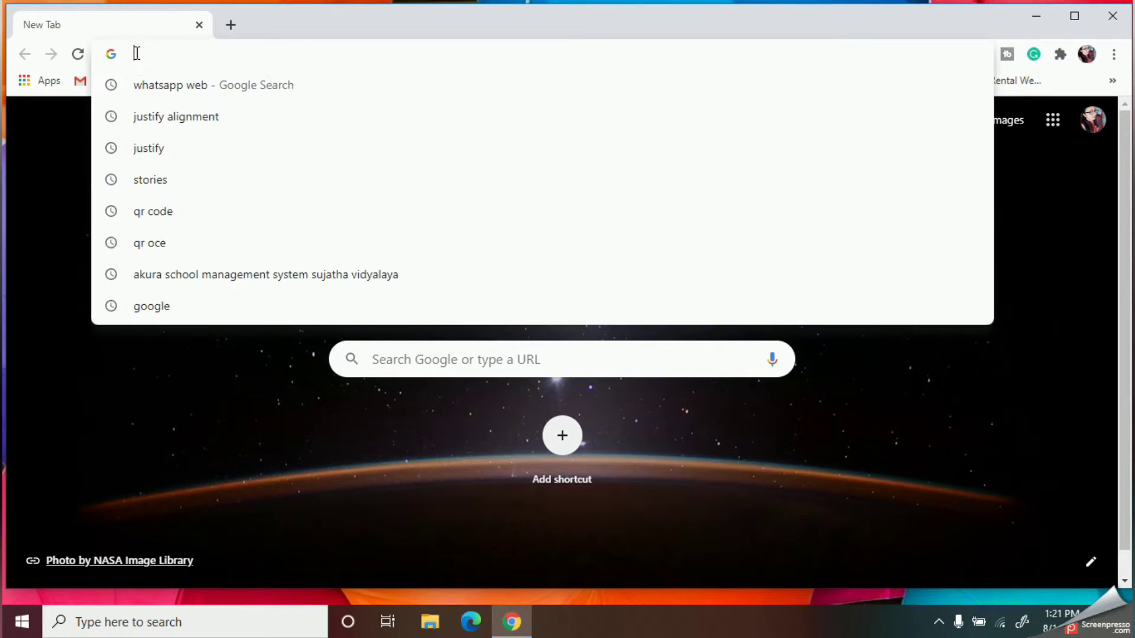
type("www.office.com")
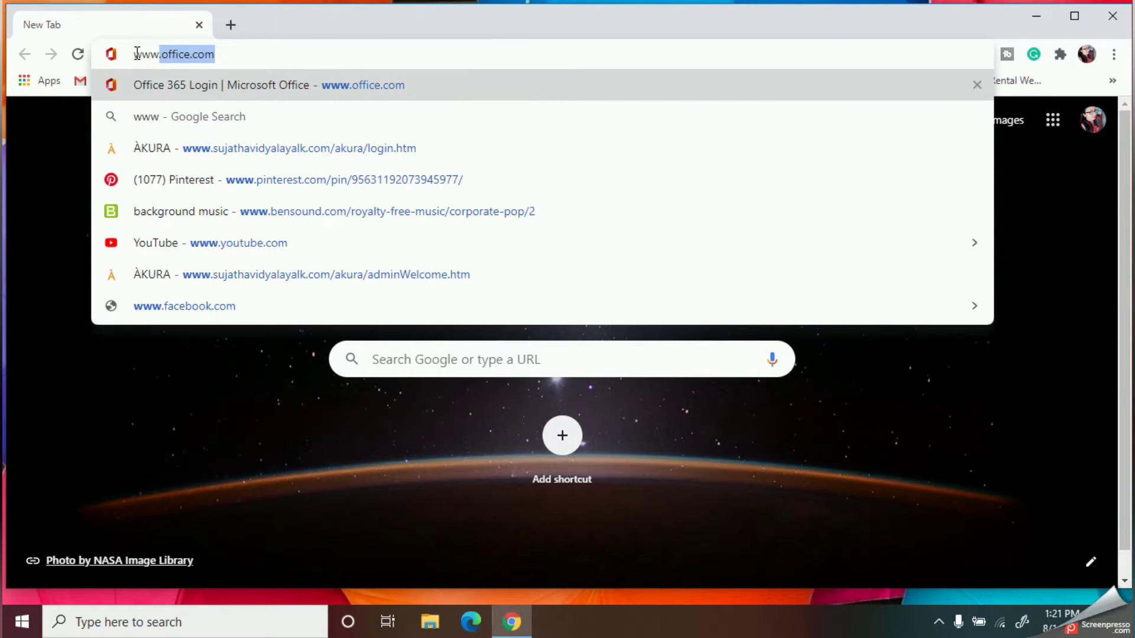
key("Return")
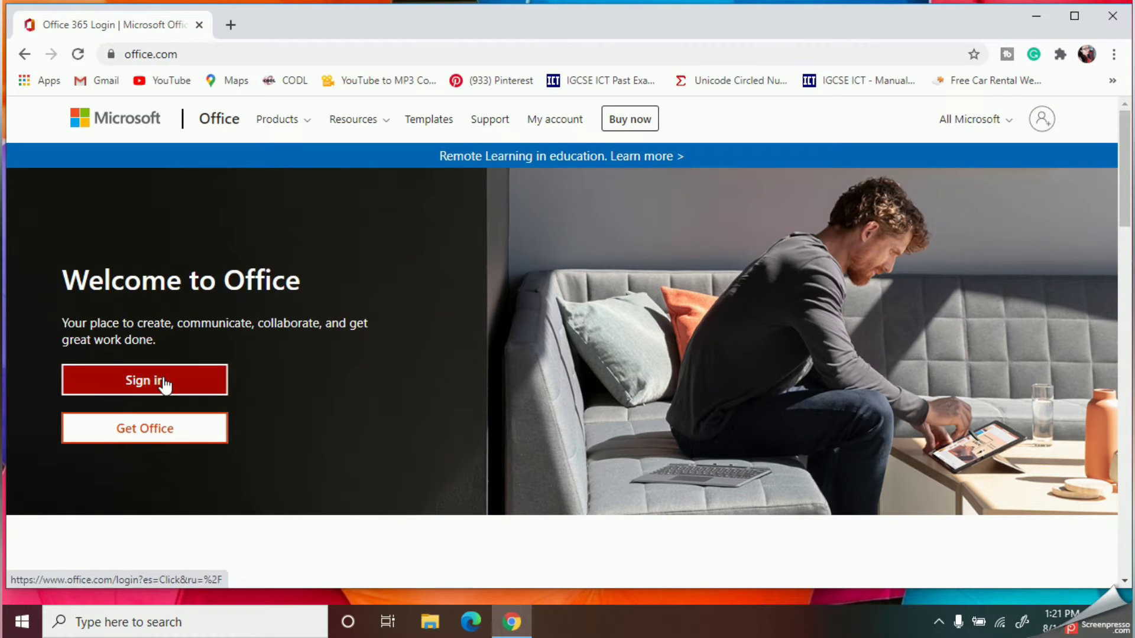
left_click(164, 383)
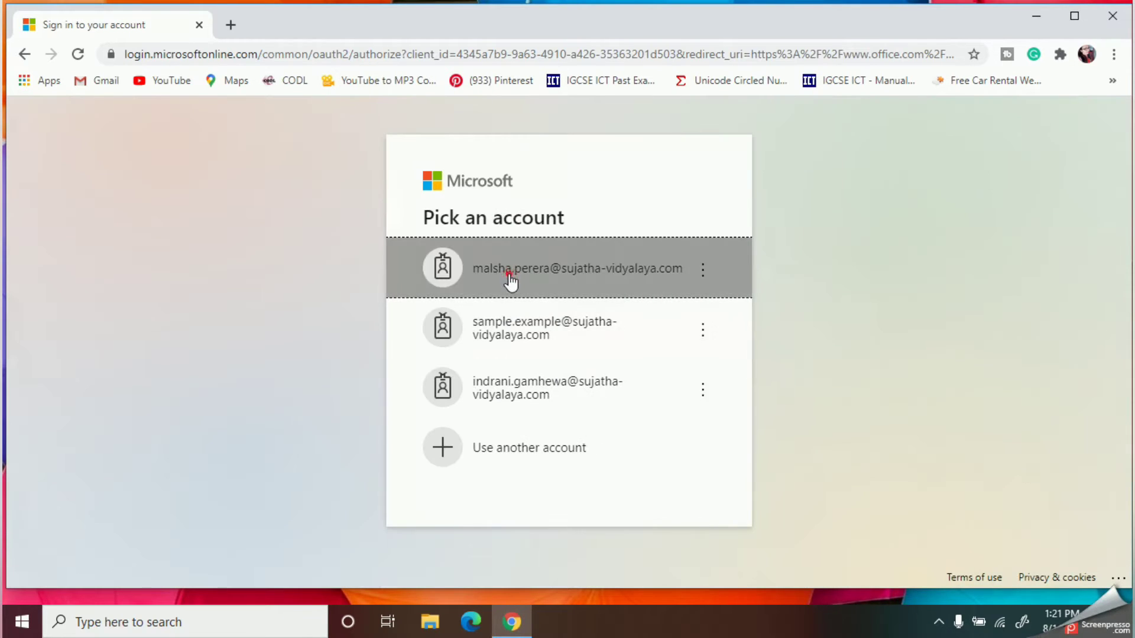
left_click(510, 280)
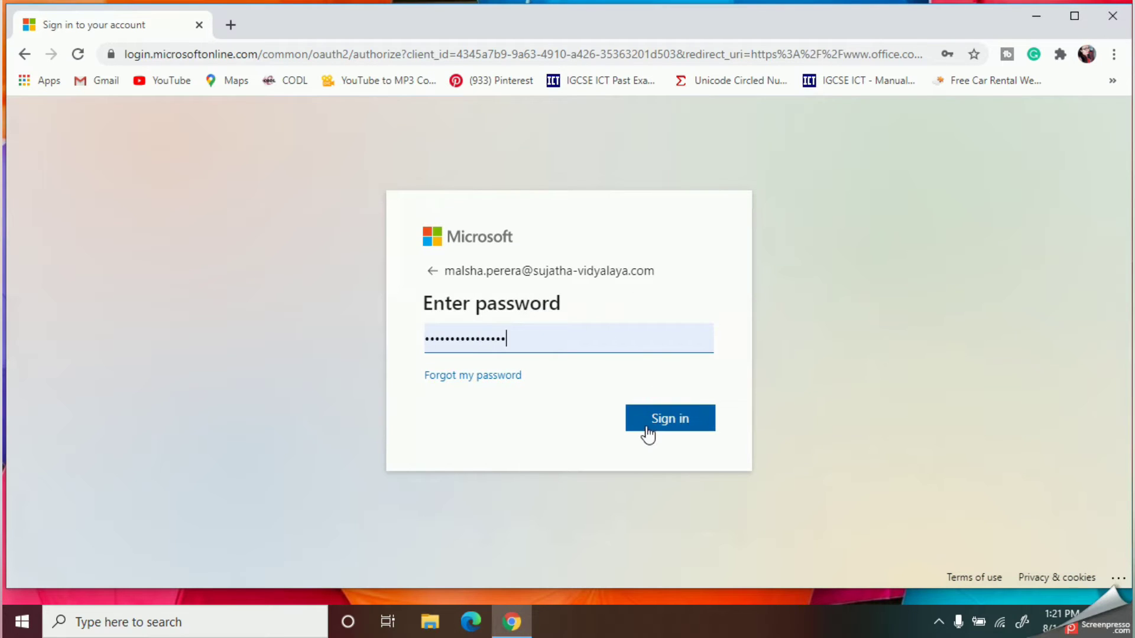
left_click(646, 430)
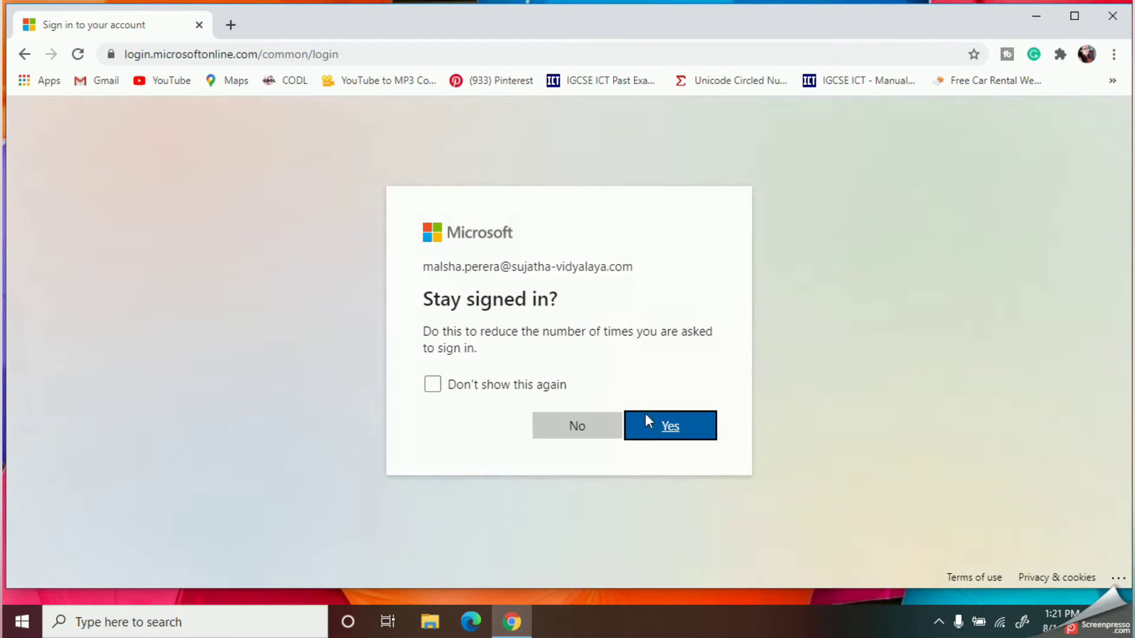
left_click(661, 438)
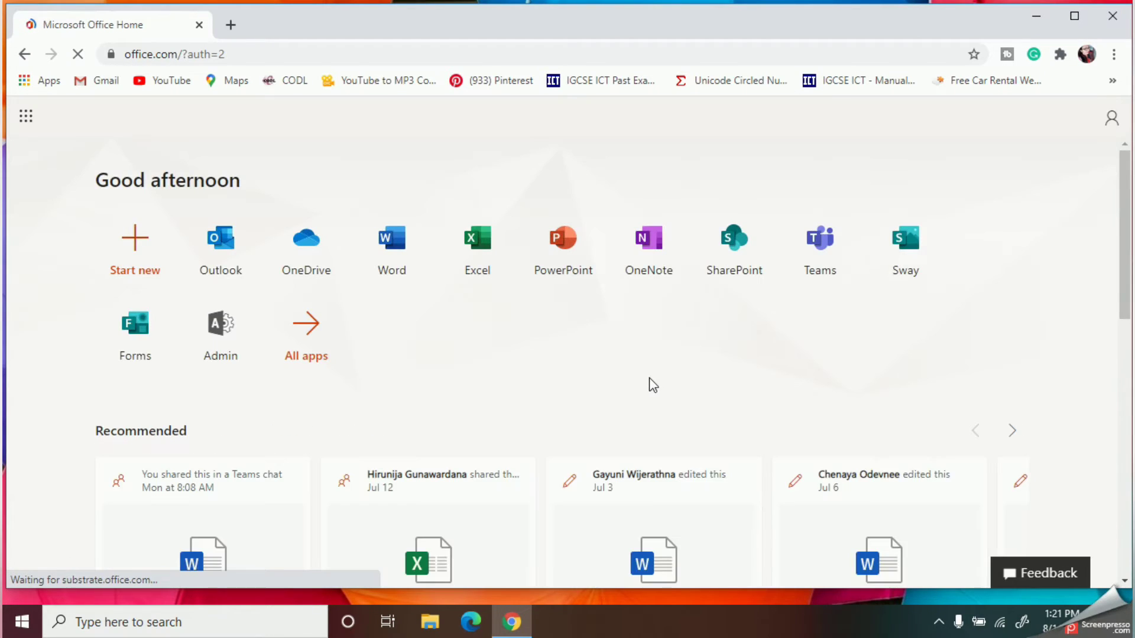
Open Forms, check the new quiz option without using it, and open the "Information and communication technology" quiz with 118 responses
left_click(139, 349)
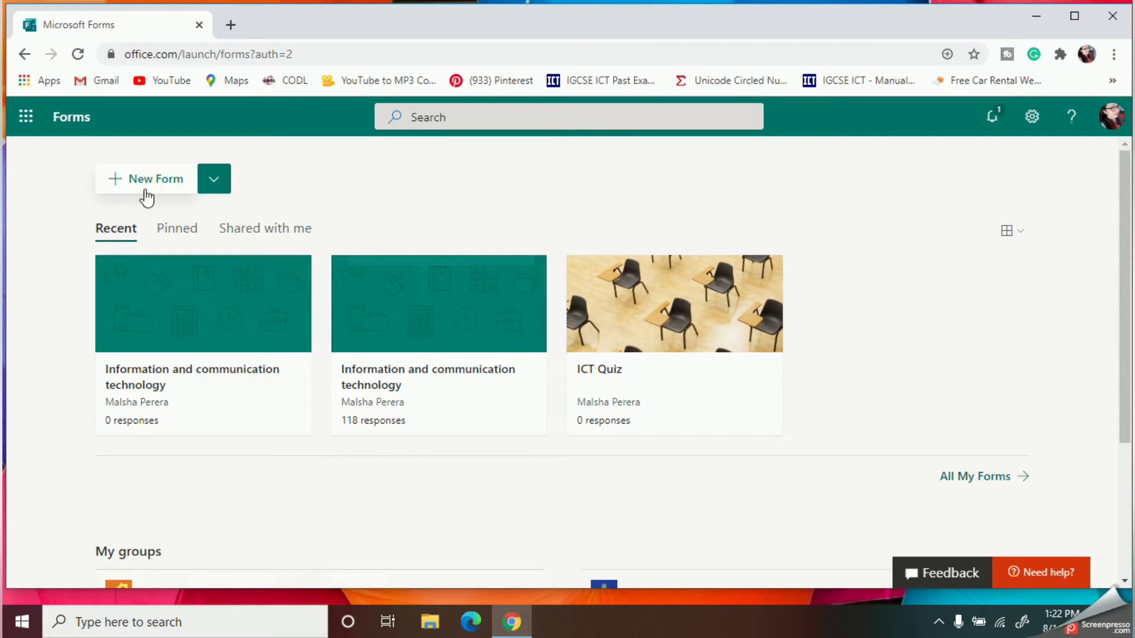
left_click(214, 188)
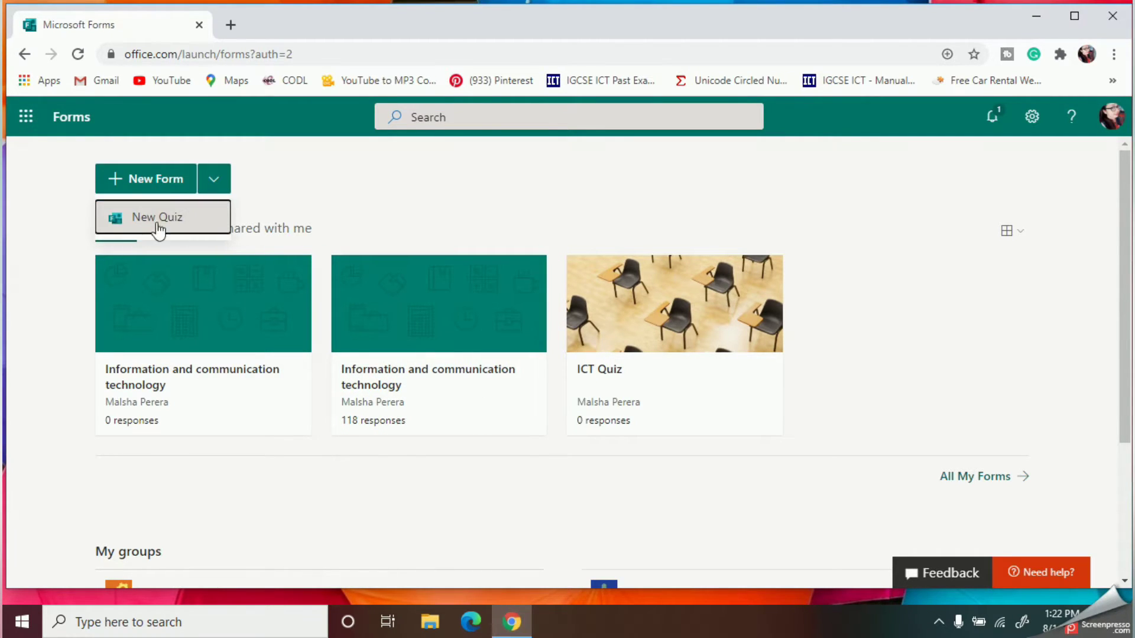
left_click(378, 208)
left_click(442, 350)
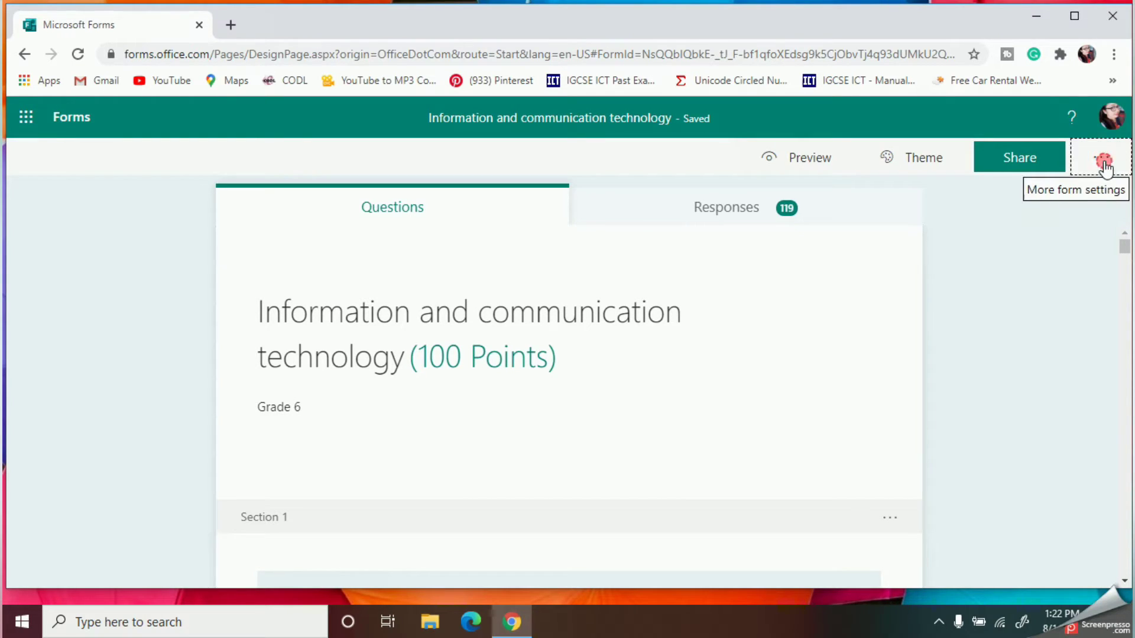
Open the quiz settings and switch automatic display of results off and back on
left_click(1103, 164)
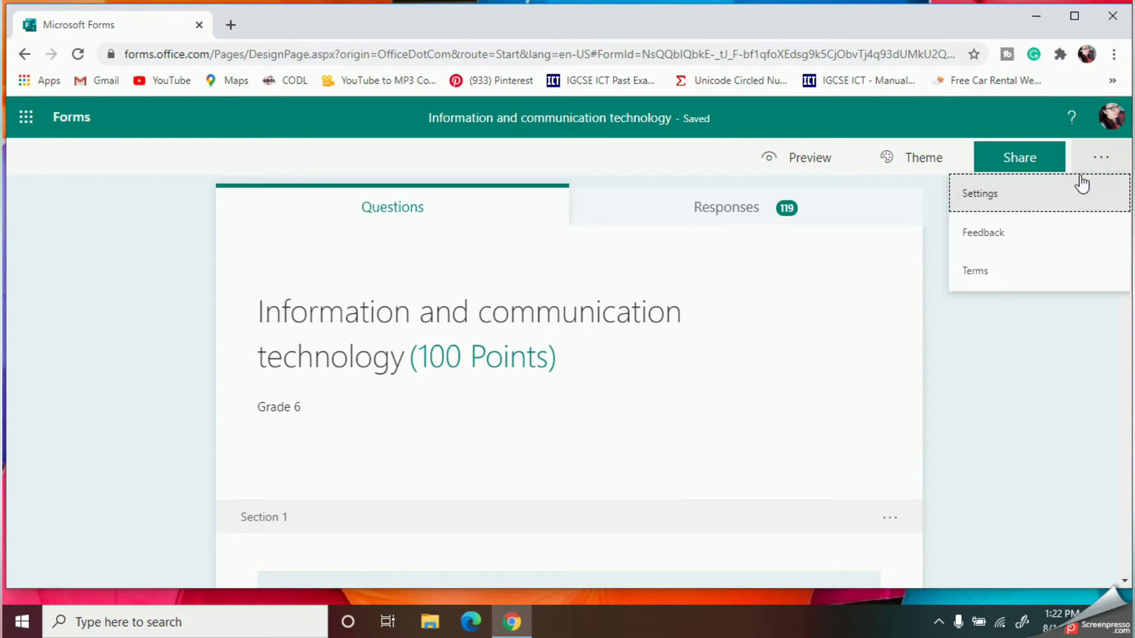
left_click(996, 199)
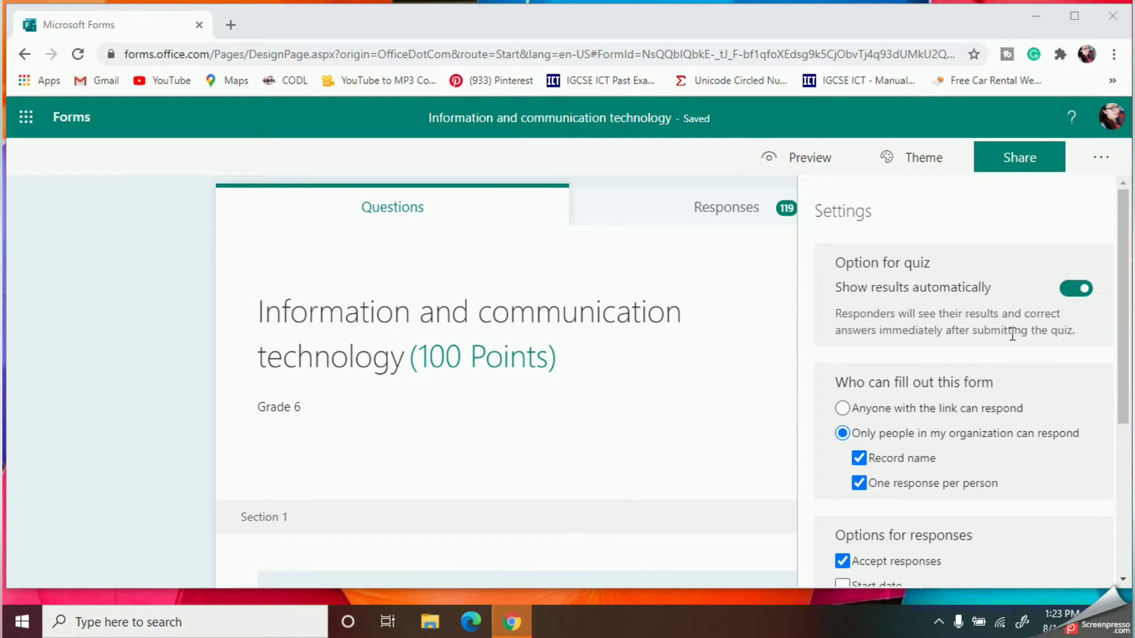
left_click(1071, 291)
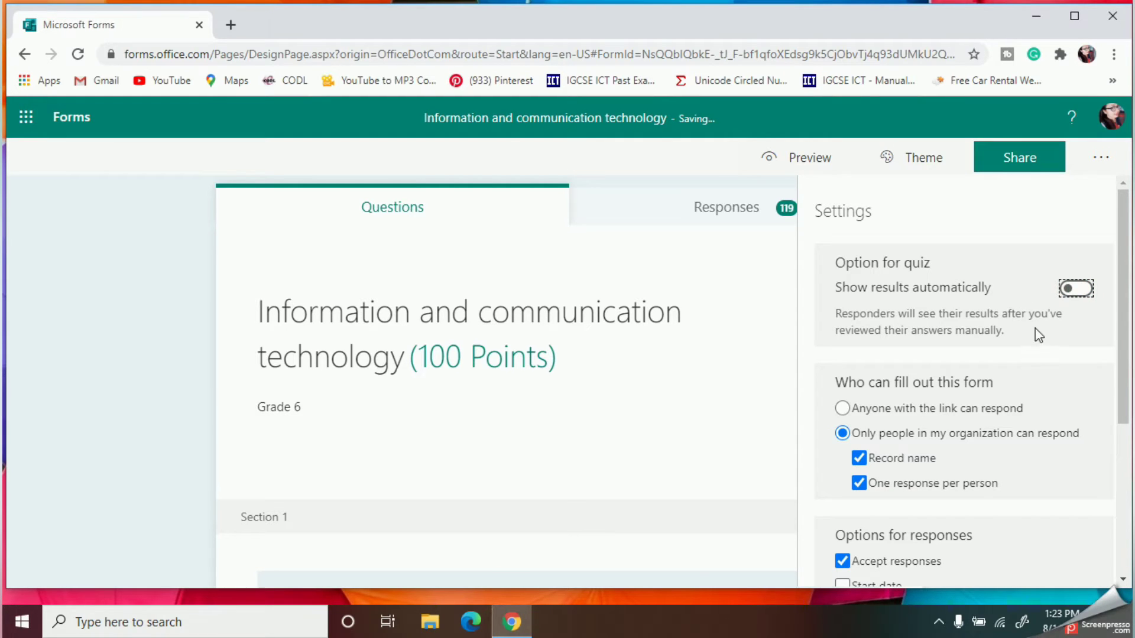
left_click(1081, 290)
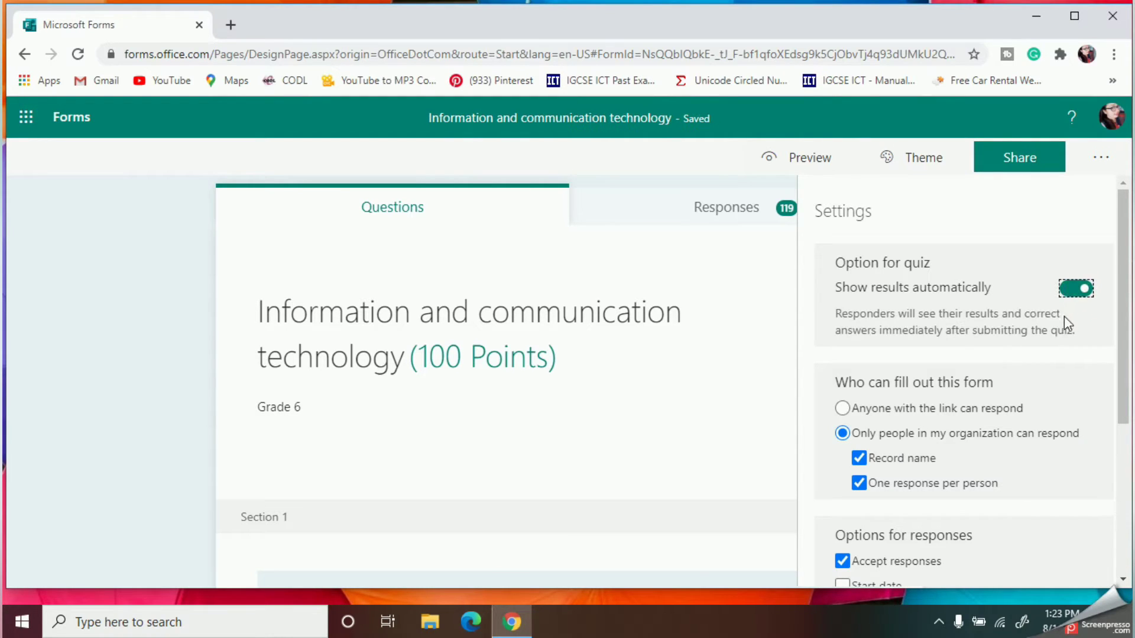
Set who can respond to anyone with the link, and return it to only people in my organization
scroll(1056, 342, "down", 3)
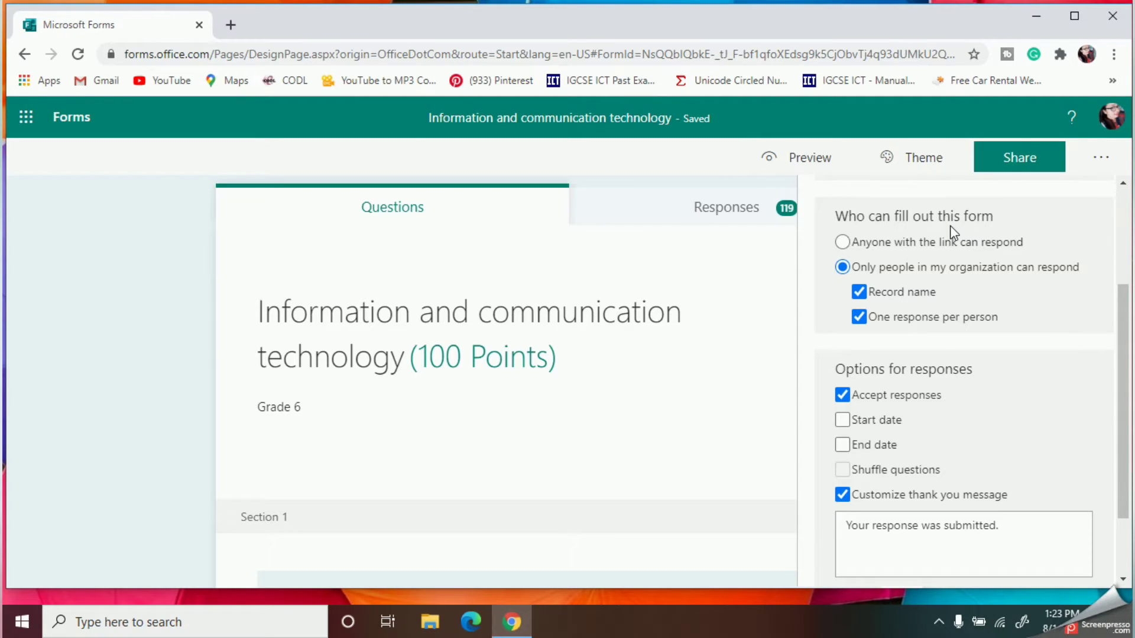
left_click(847, 244)
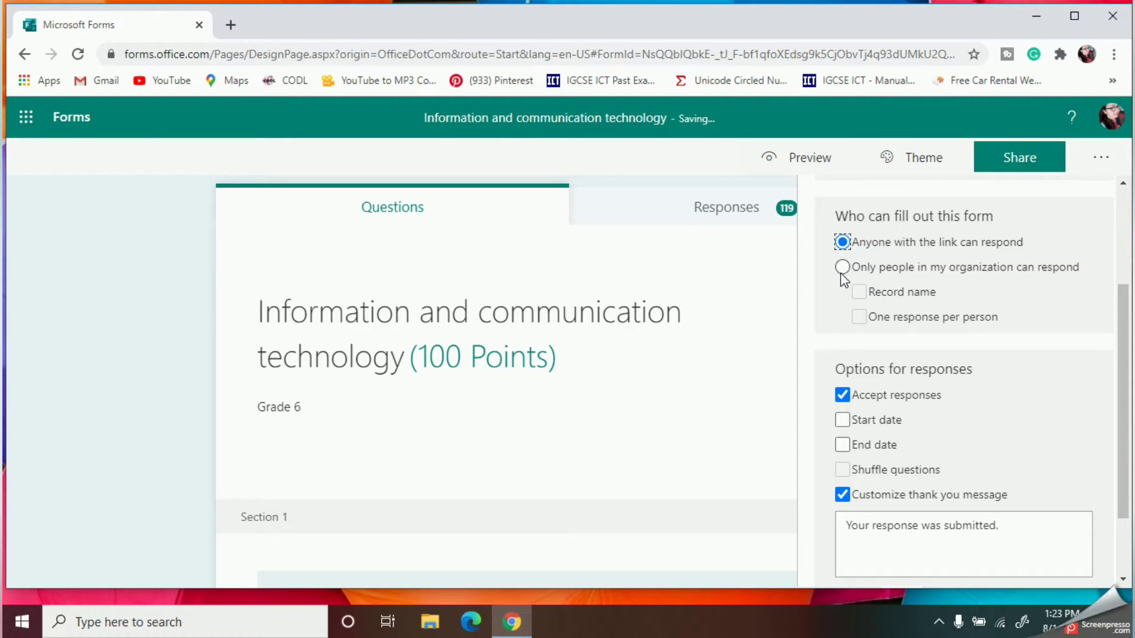
left_click(843, 269)
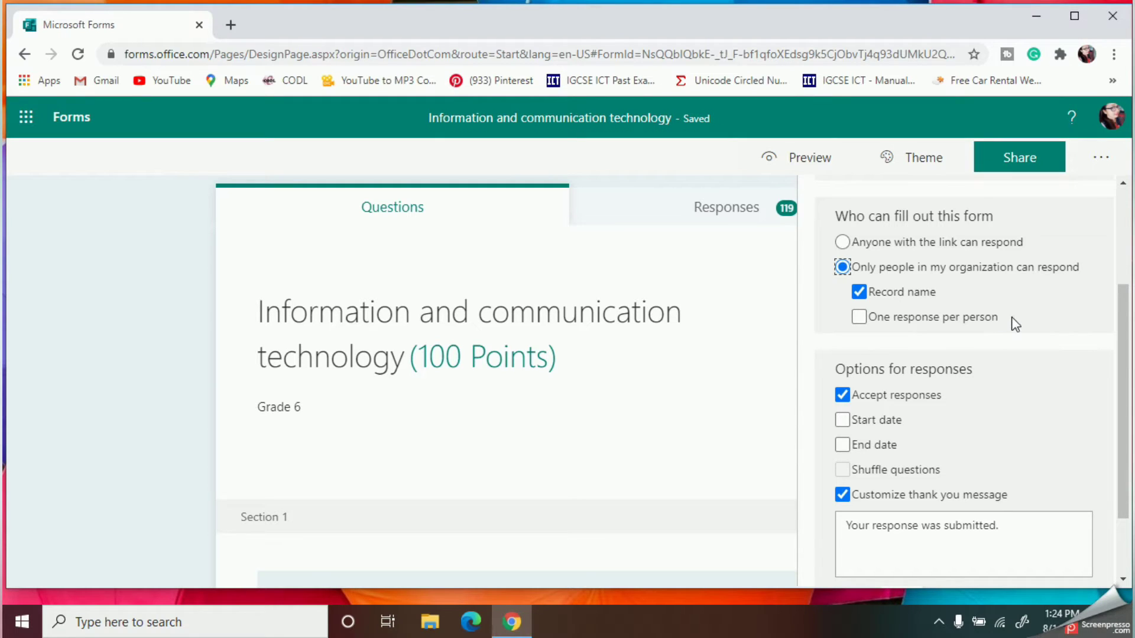
Enable a start date for responses and set it to 8/12/2020, keeping 2:00 PM as the start time
scroll(1015, 323, "down", 1)
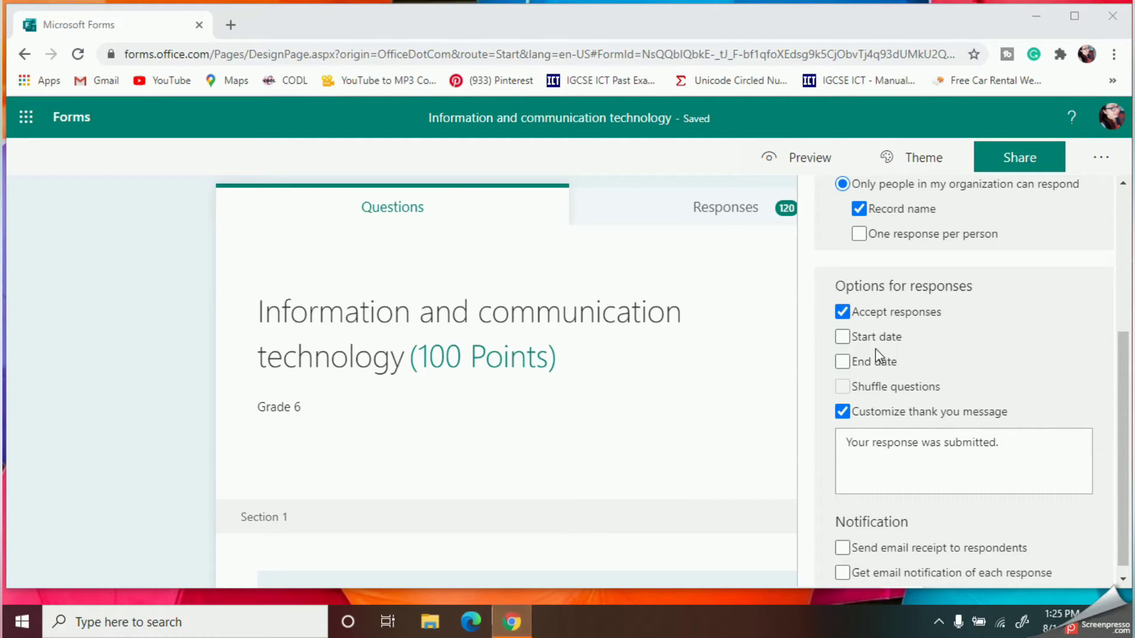
left_click(846, 338)
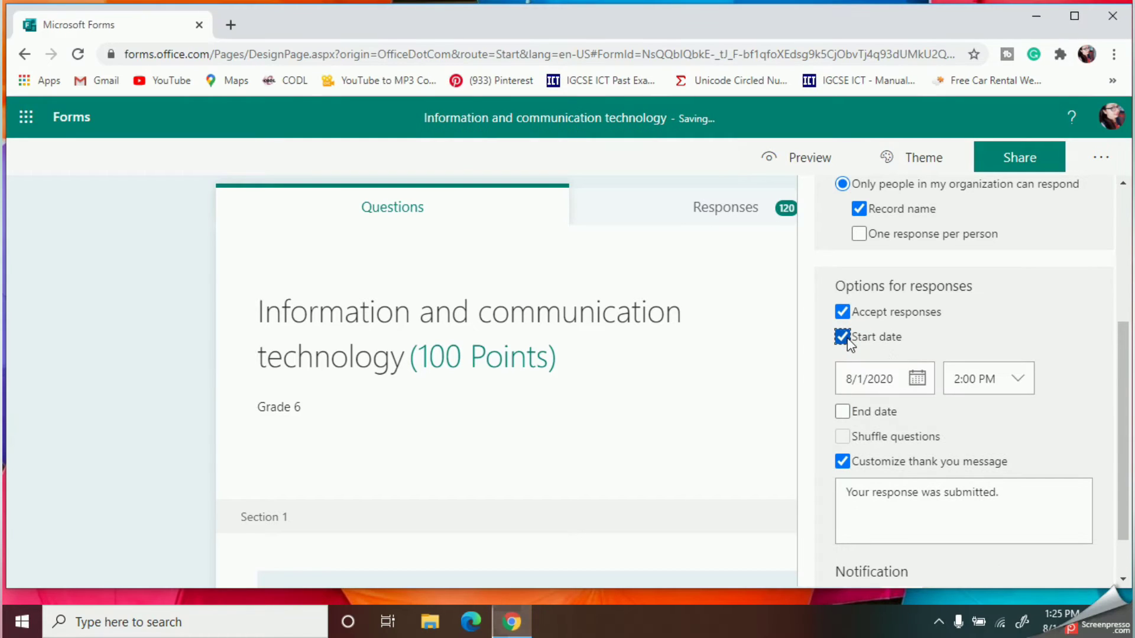
left_click(878, 379)
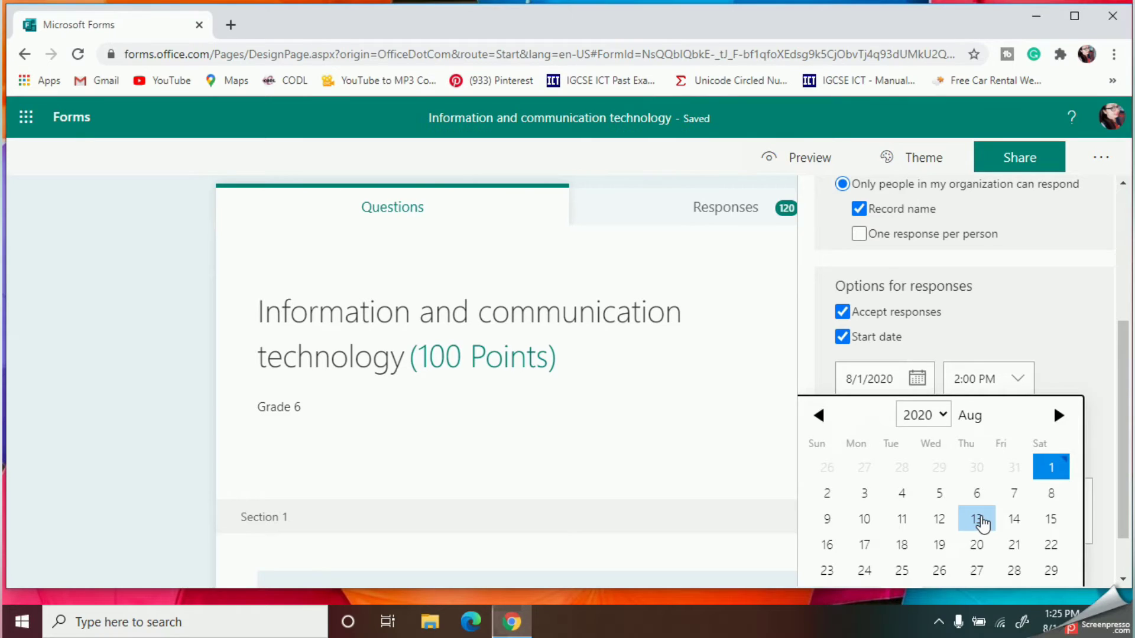
scroll(982, 523, "down", 1)
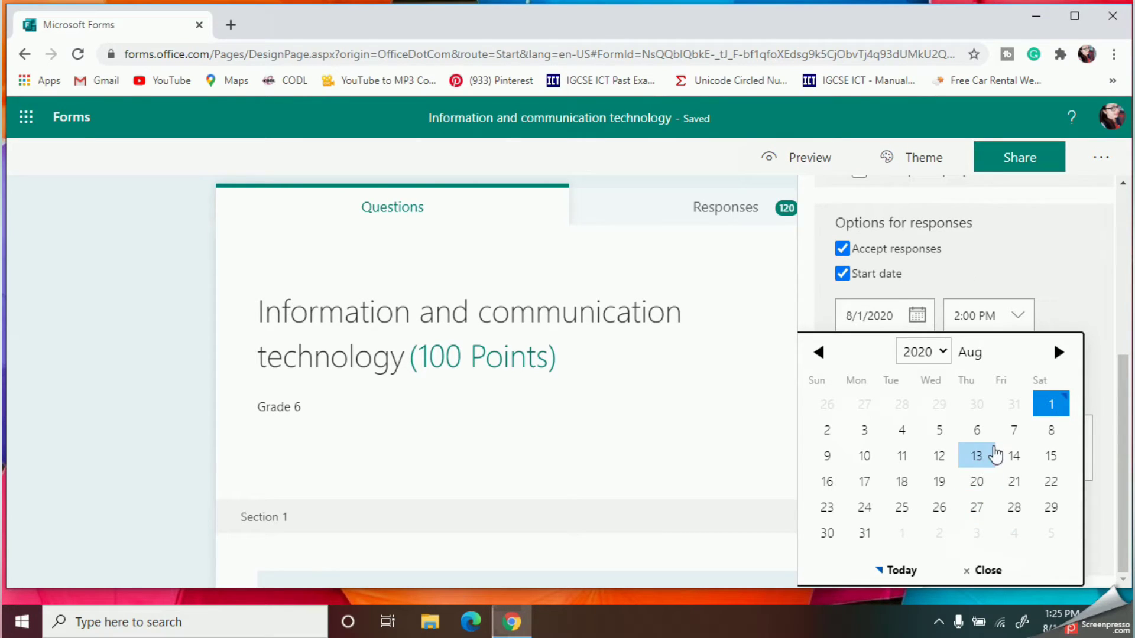
left_click(939, 458)
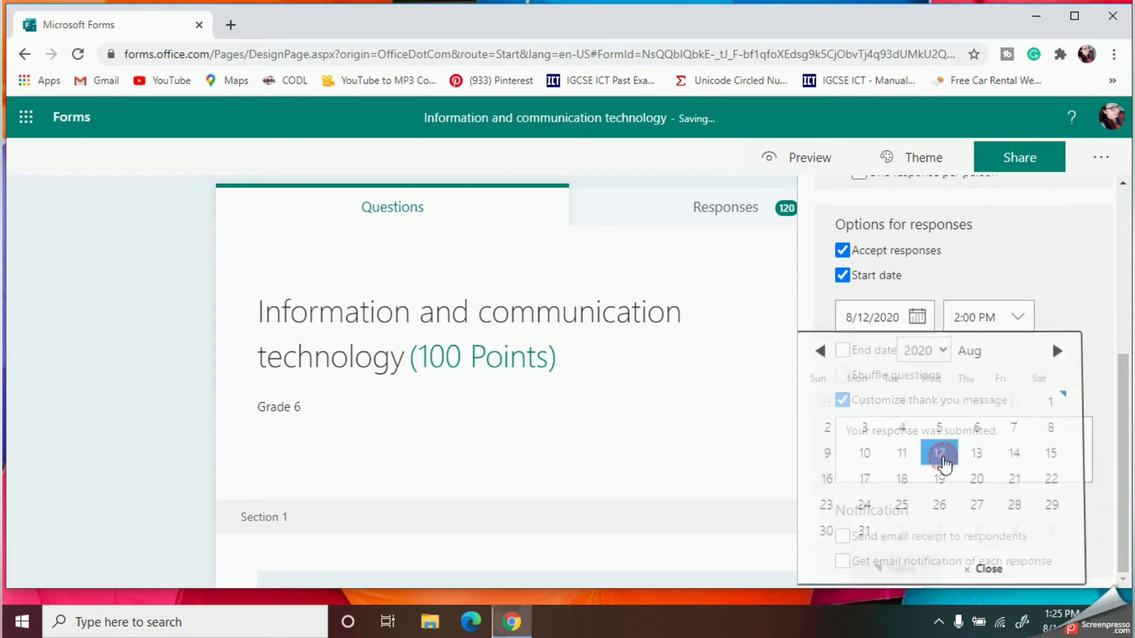
left_click(986, 318)
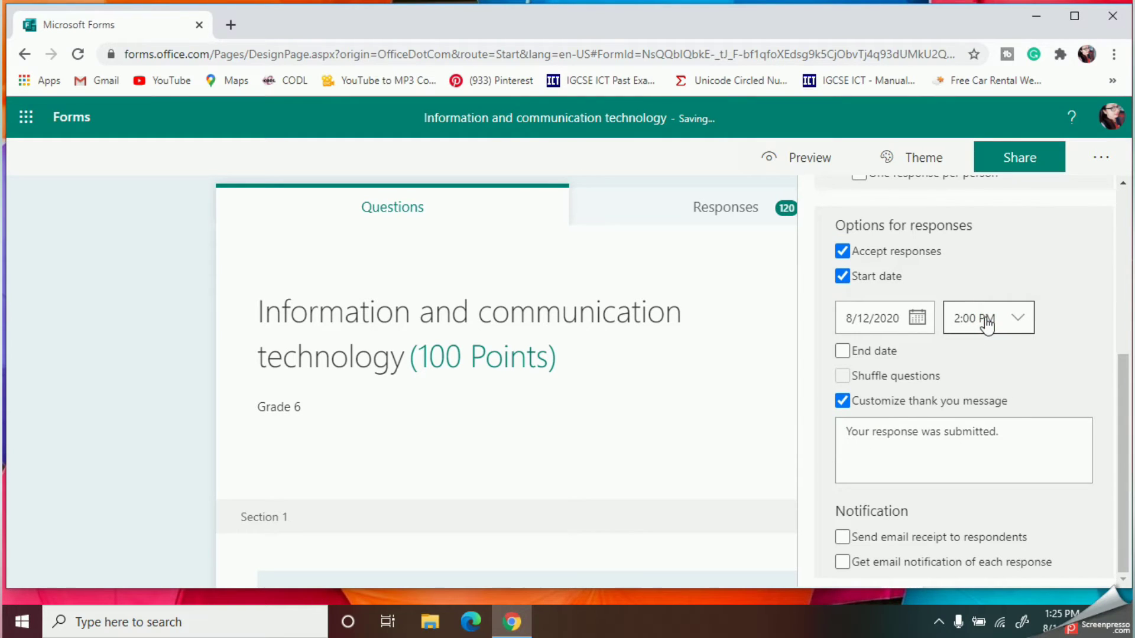
Enable an end date of 8/12/2020 for responses and set the end time to 3:00 PM
left_click(843, 352)
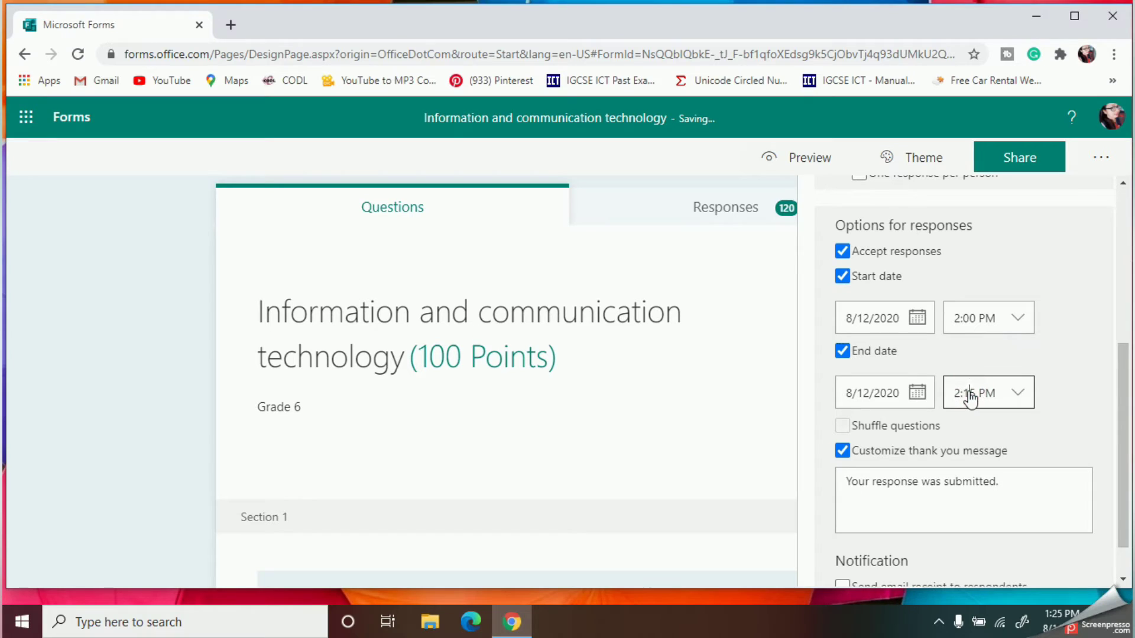
left_click(1015, 395)
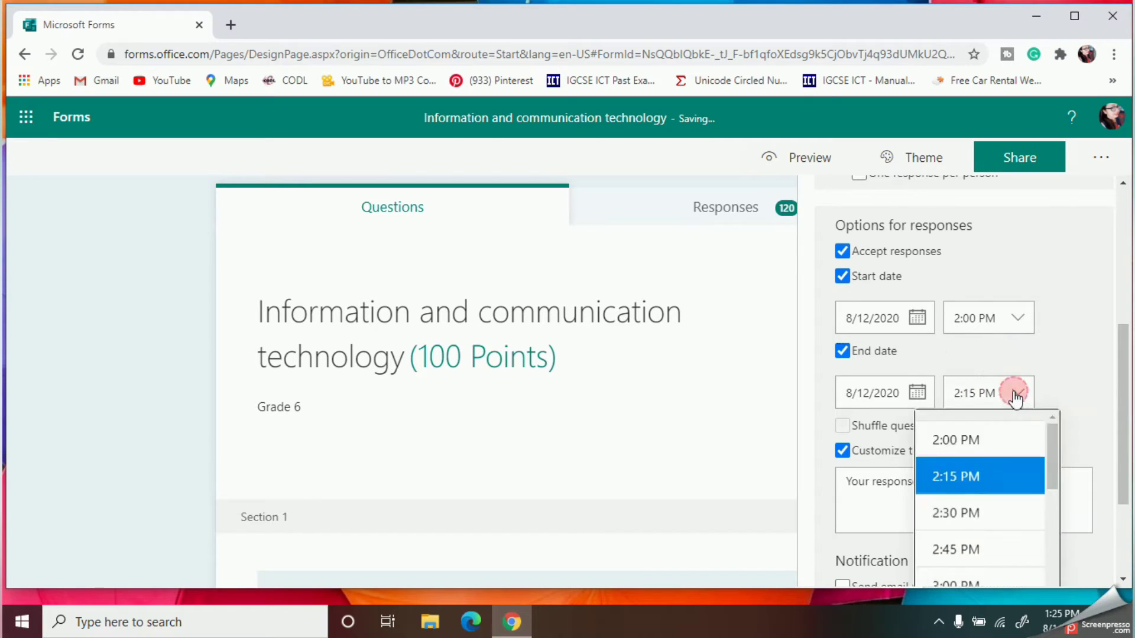
left_click(958, 583)
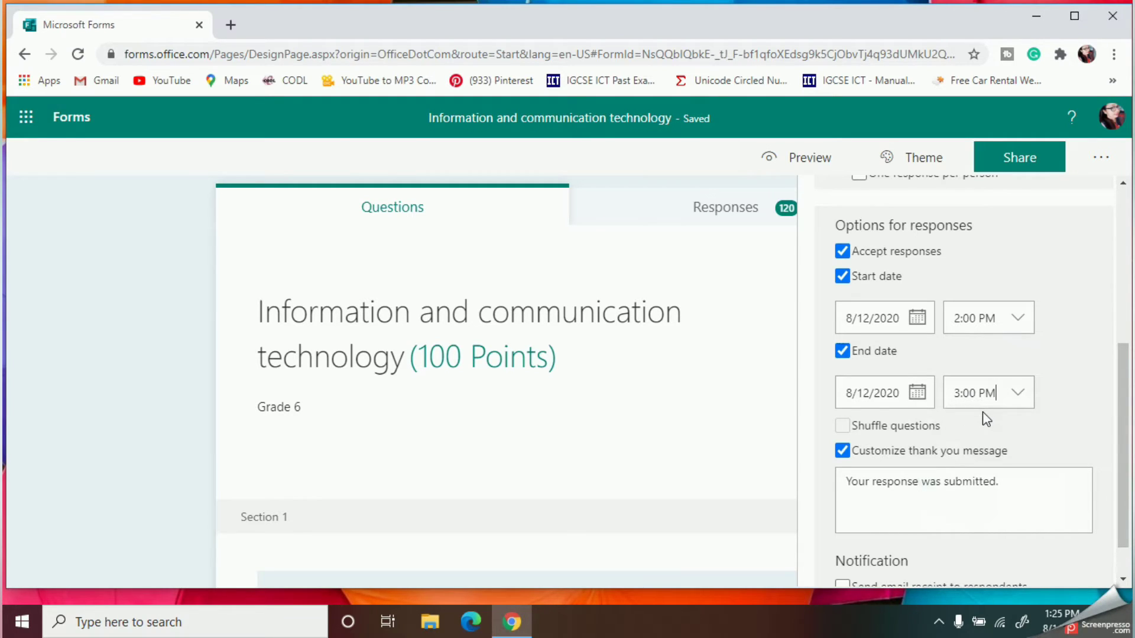
Add the lines "Good luck!" and "ICT teacher" to the thank-you message and enable email receipts to respondents
scroll(982, 413, "down", 1)
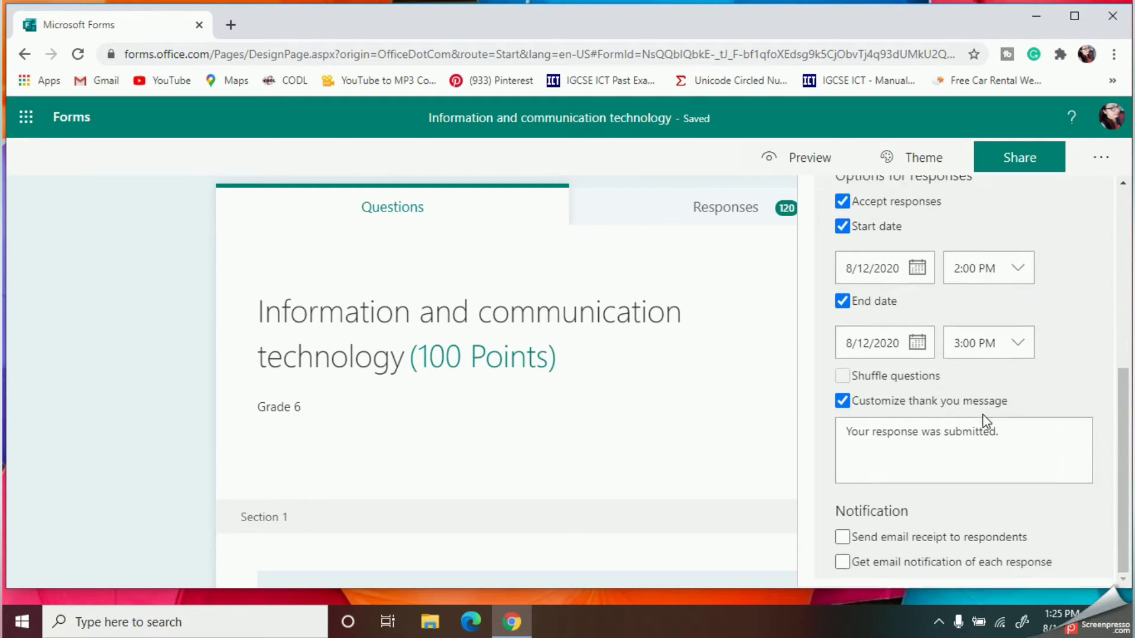
left_click(902, 459)
left_click(1014, 430)
key("Return")
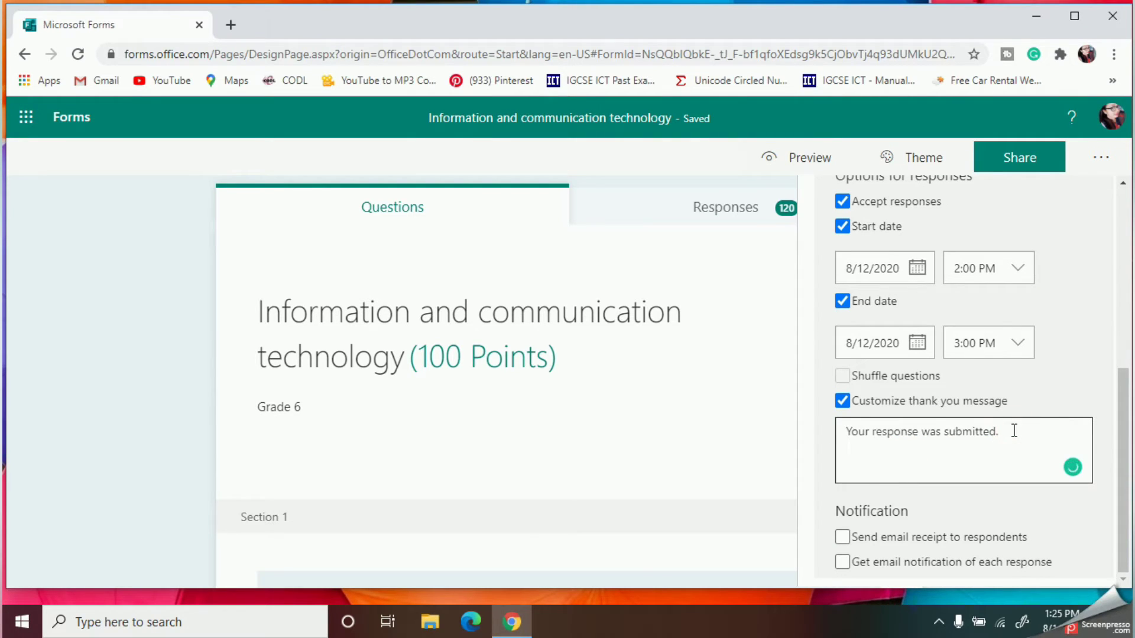
type("Good luc")
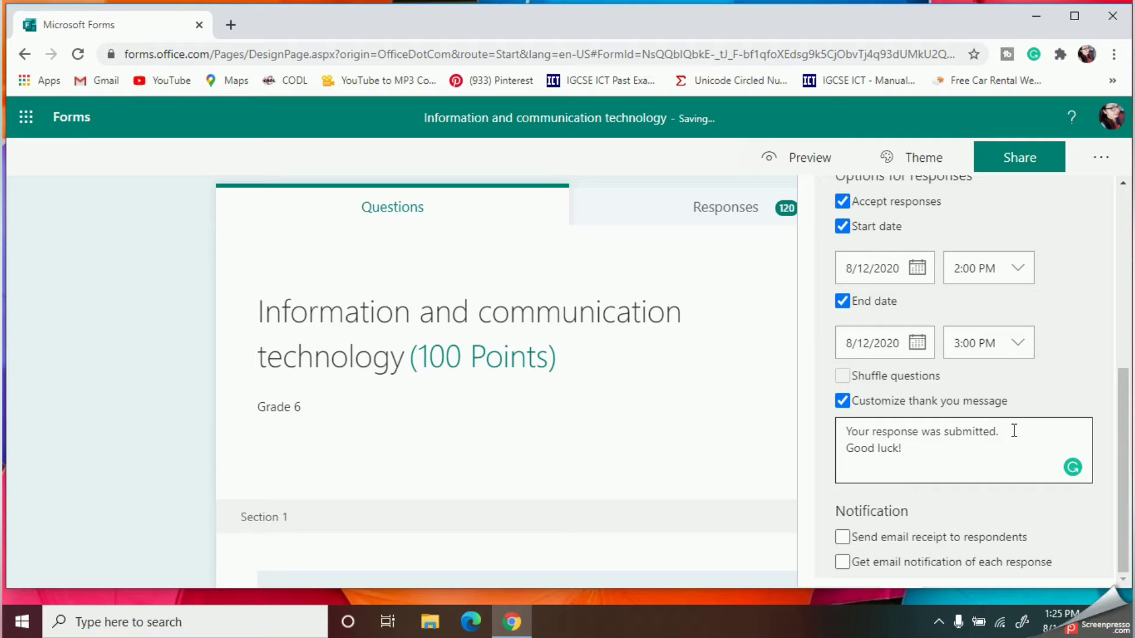
type("k!")
key("Return")
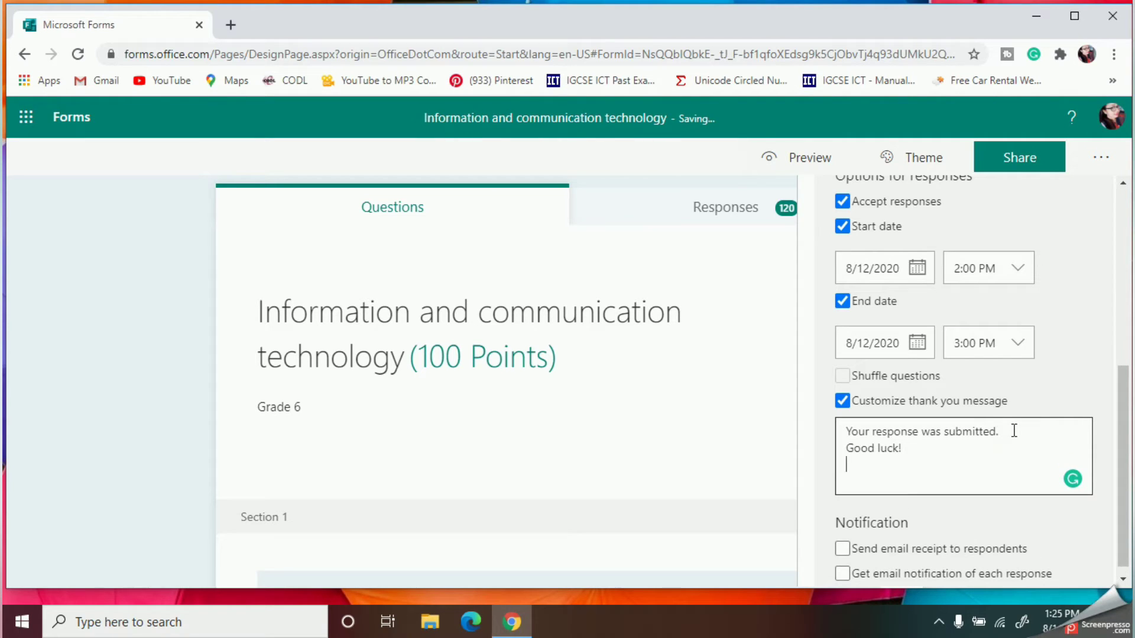
type("ICT teacher")
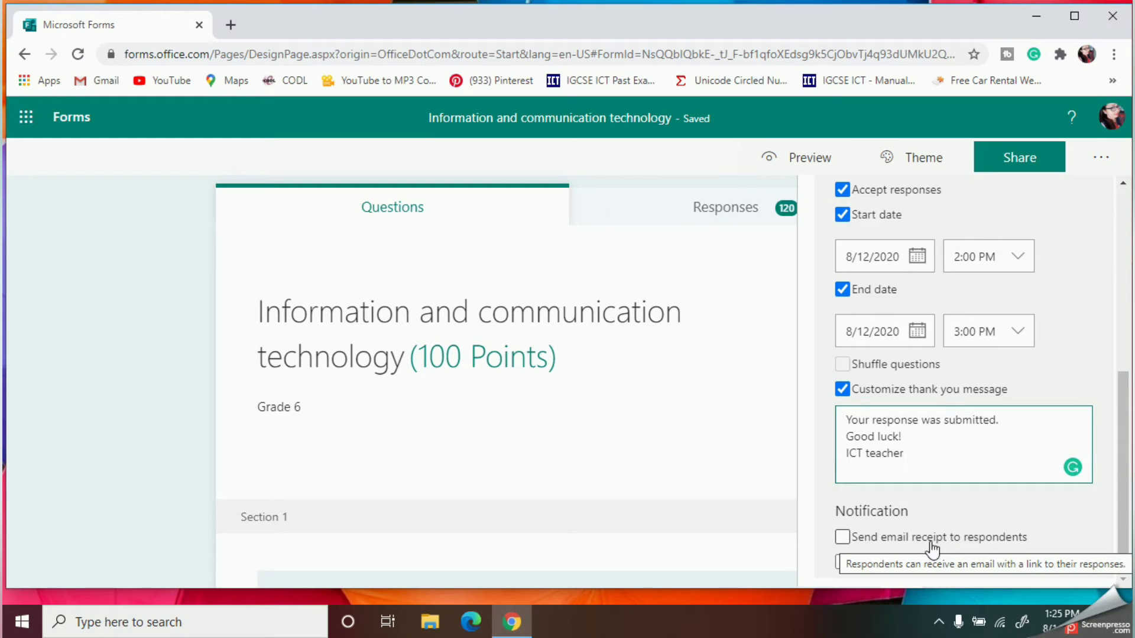
left_click(841, 539)
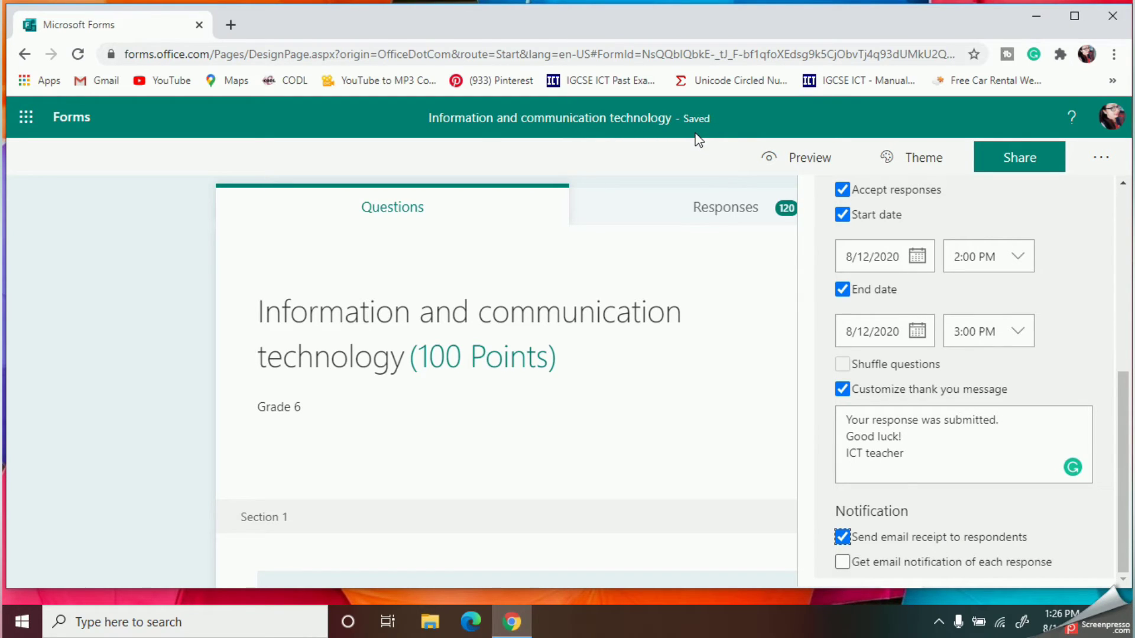
Preview the quiz questions in the computer and mobile layouts and return to the quiz editor
left_click(797, 160)
scroll(434, 365, "down", 10)
scroll(435, 366, "down", 5)
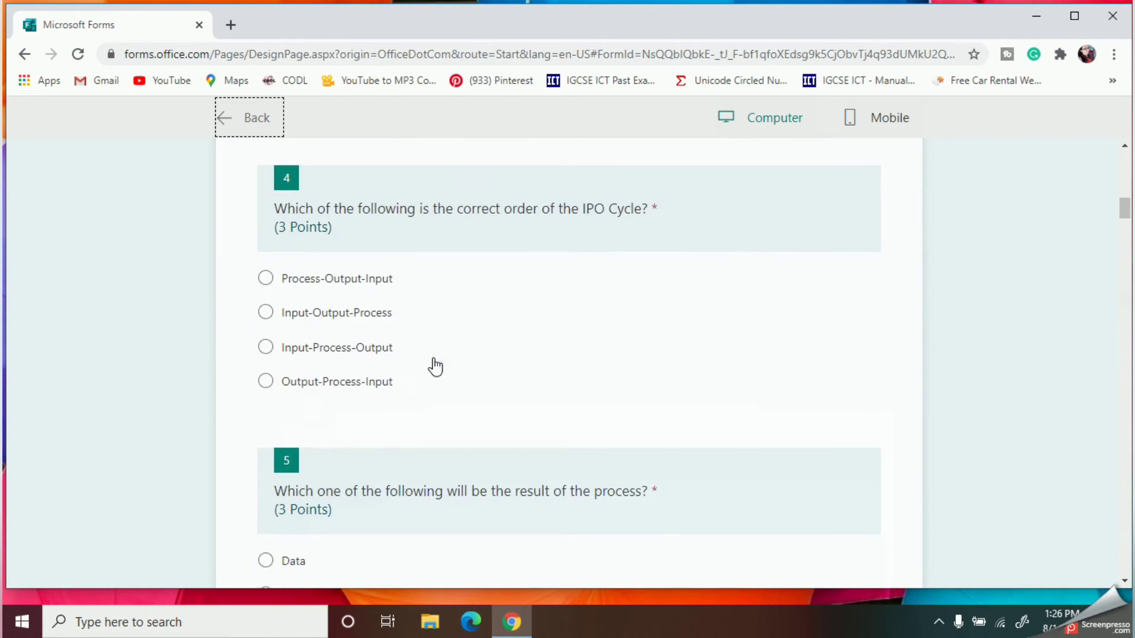
scroll(433, 362, "up", 15)
left_click(901, 122)
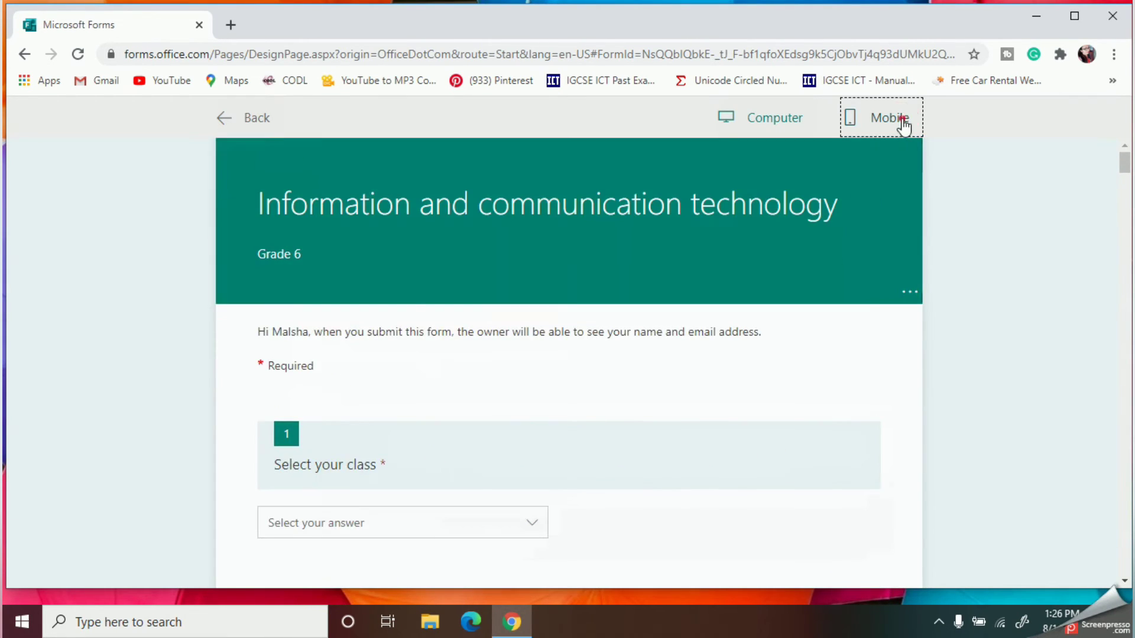
scroll(656, 400, "down", 15)
scroll(656, 402, "up", 15)
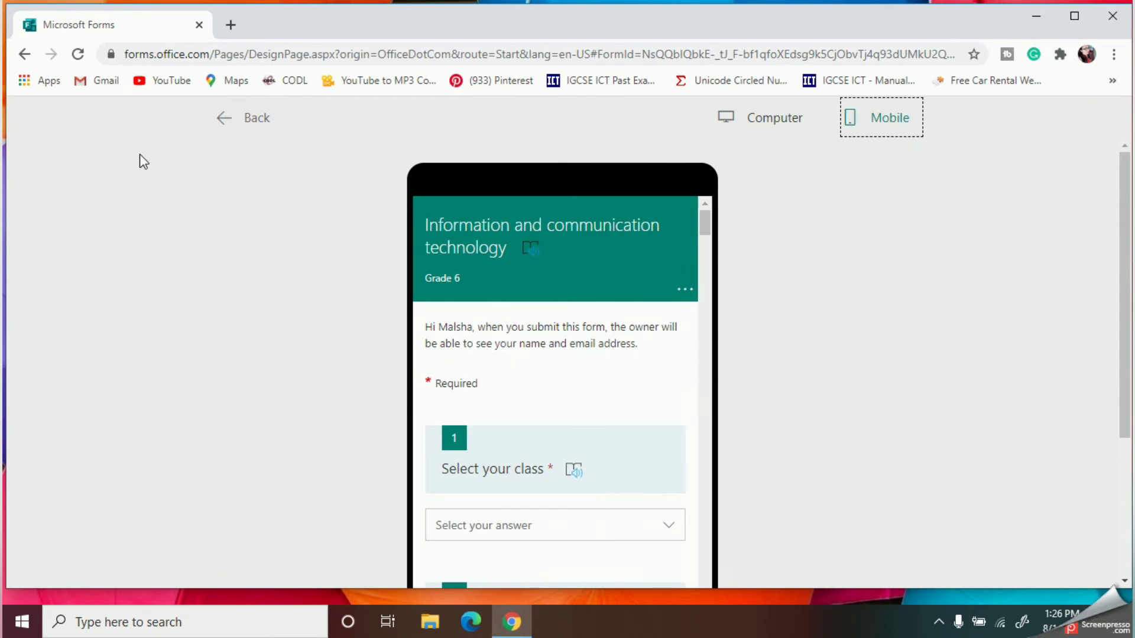
left_click(224, 123)
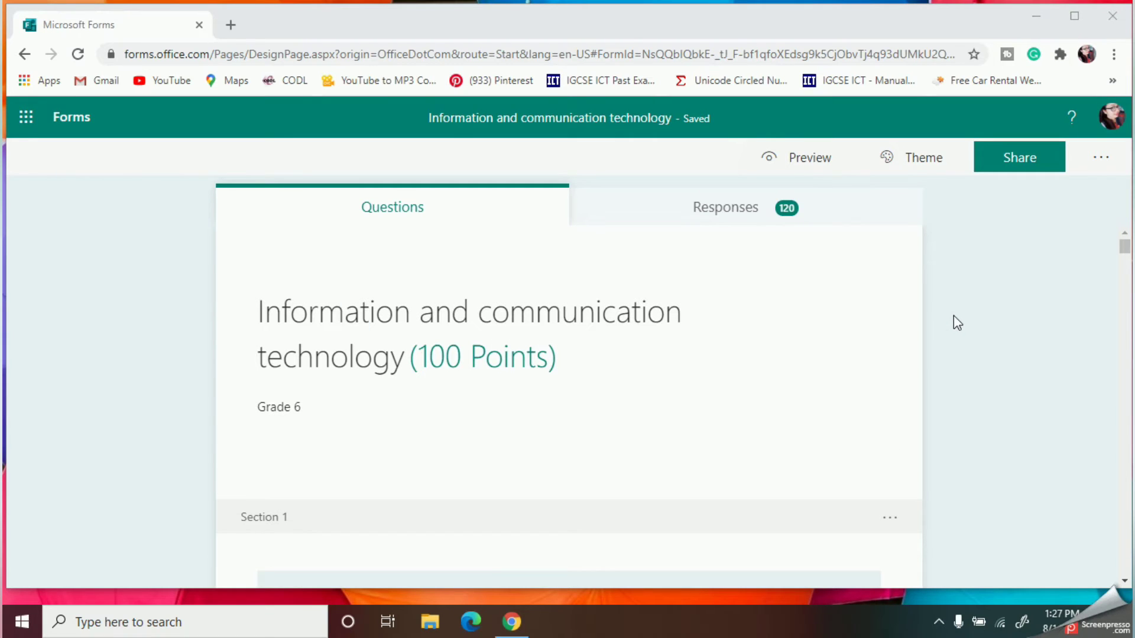
Open the quiz's response summary and examine the overall results
scroll(600, 355, "down", 6)
scroll(600, 355, "up", 6)
left_click(738, 215)
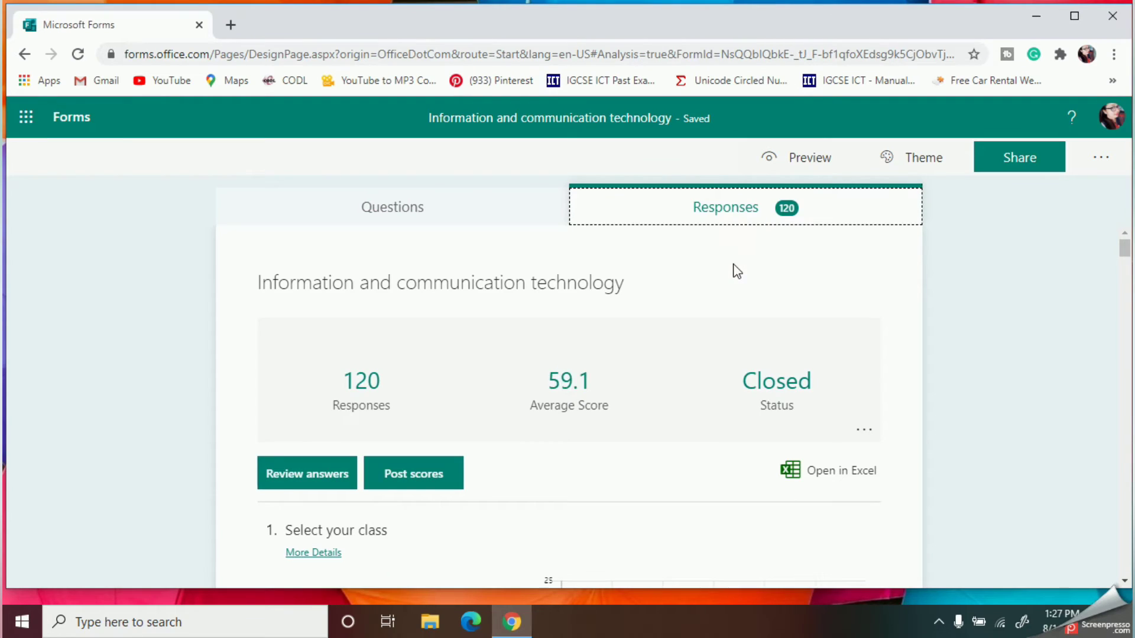
scroll(737, 273, "down", 1)
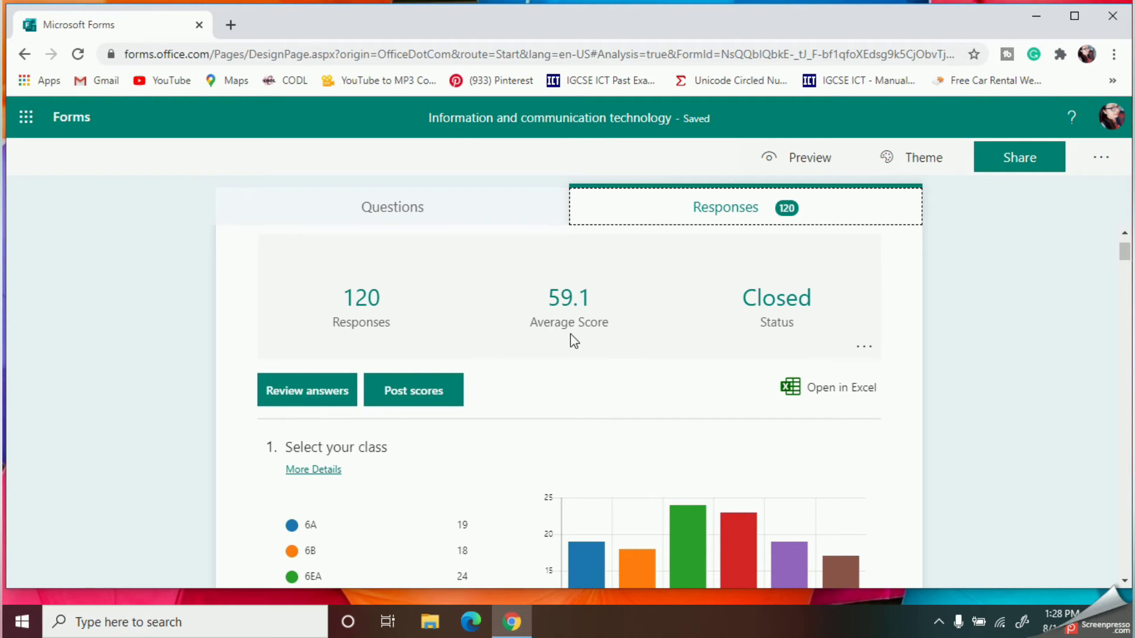
Review the graded answers of several individual respondents and return to the response summary
scroll(572, 340, "down", 1)
left_click(299, 316)
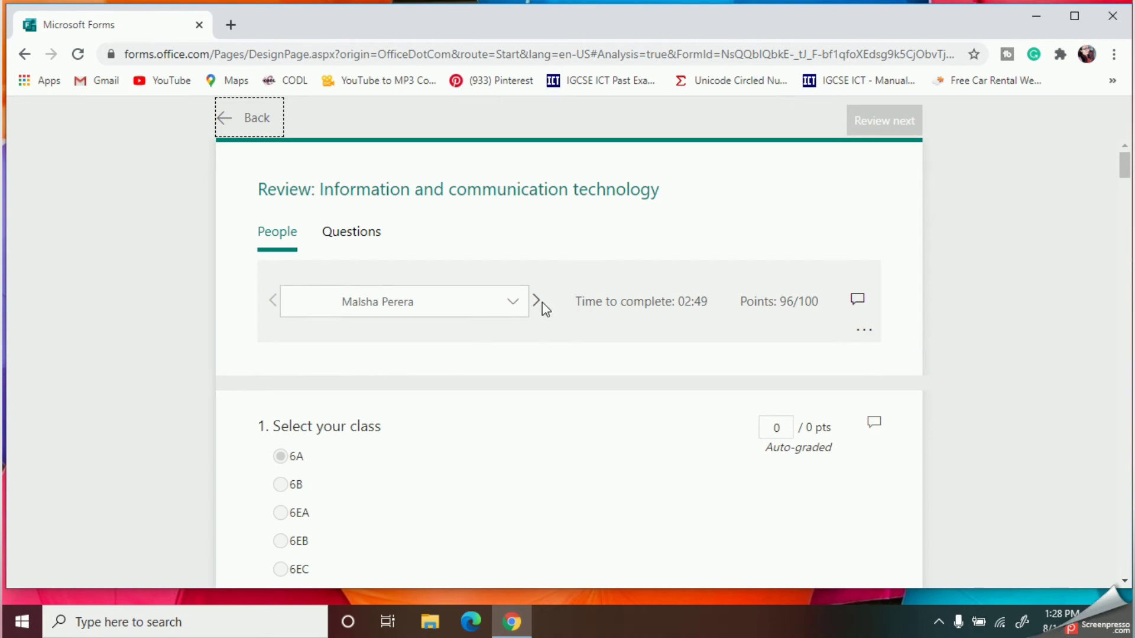
left_click(536, 300)
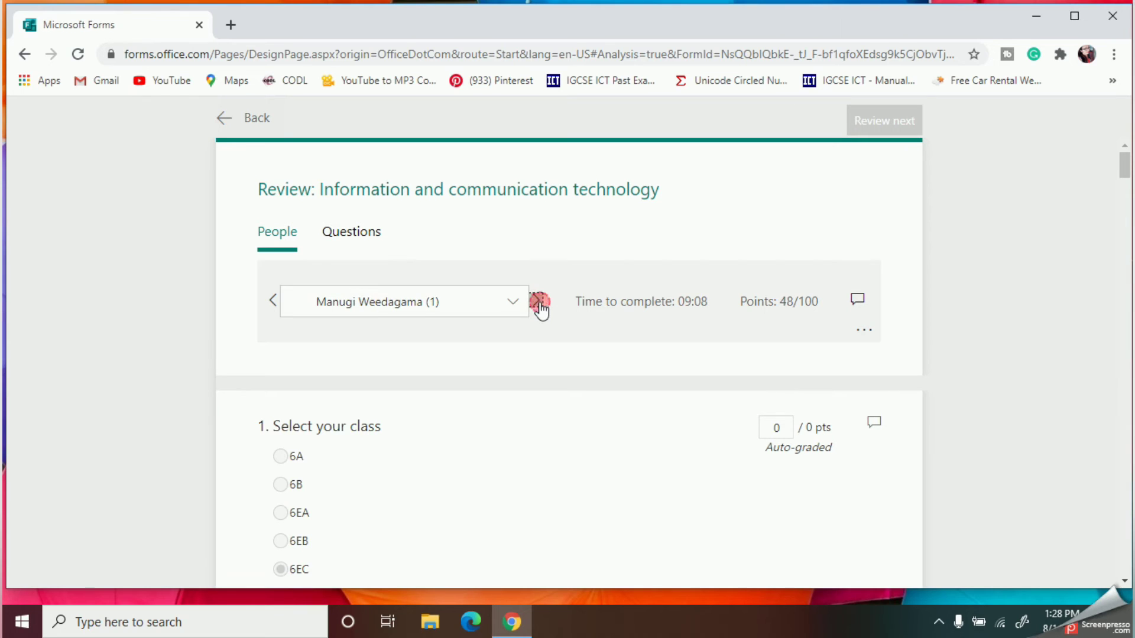
left_click(538, 301)
left_click(538, 300)
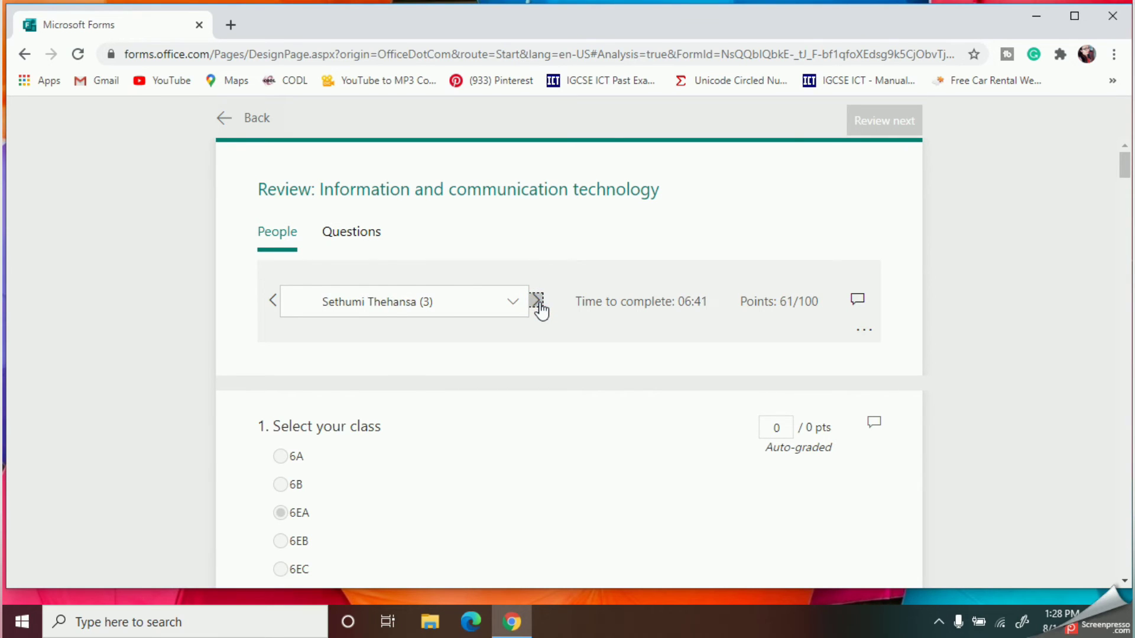
scroll(514, 464, "down", 5)
scroll(512, 463, "up", 5)
scroll(511, 452, "down", 8)
scroll(508, 461, "up", 6)
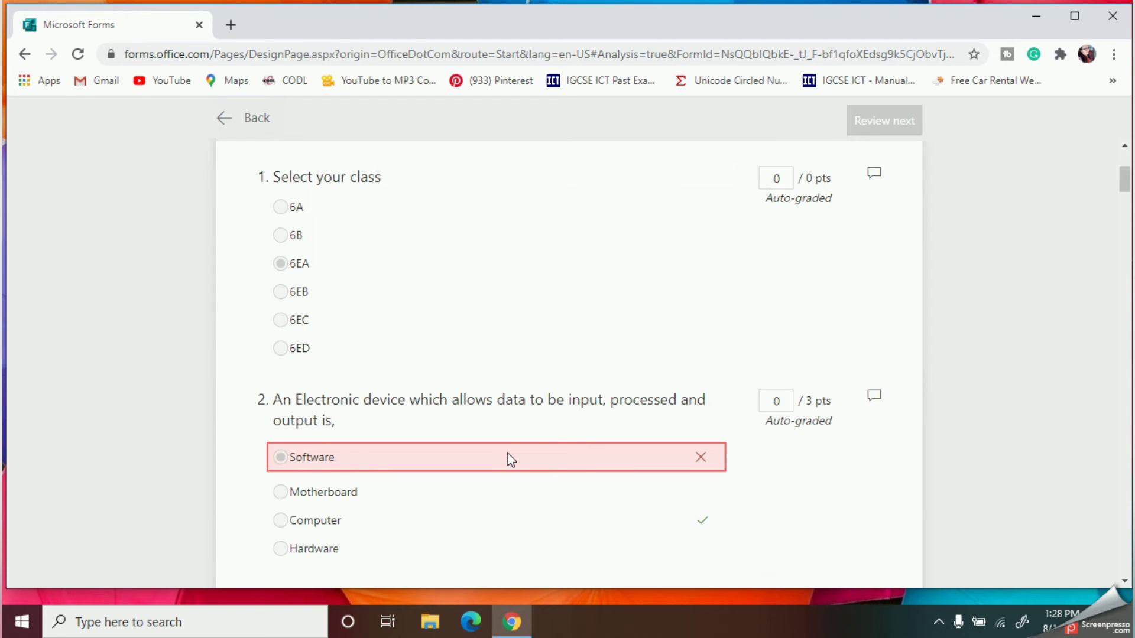
scroll(473, 355, "up", 3)
left_click(223, 118)
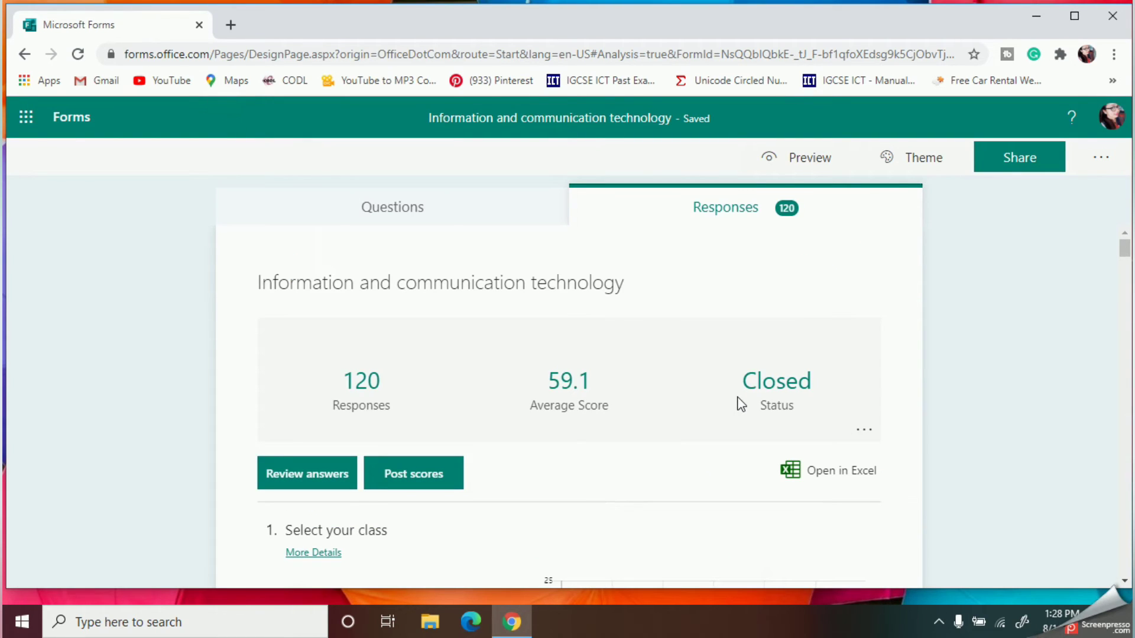
Export the quiz responses to an Excel workbook, and look through its respondent rows before closing it
scroll(739, 405, "down", 1)
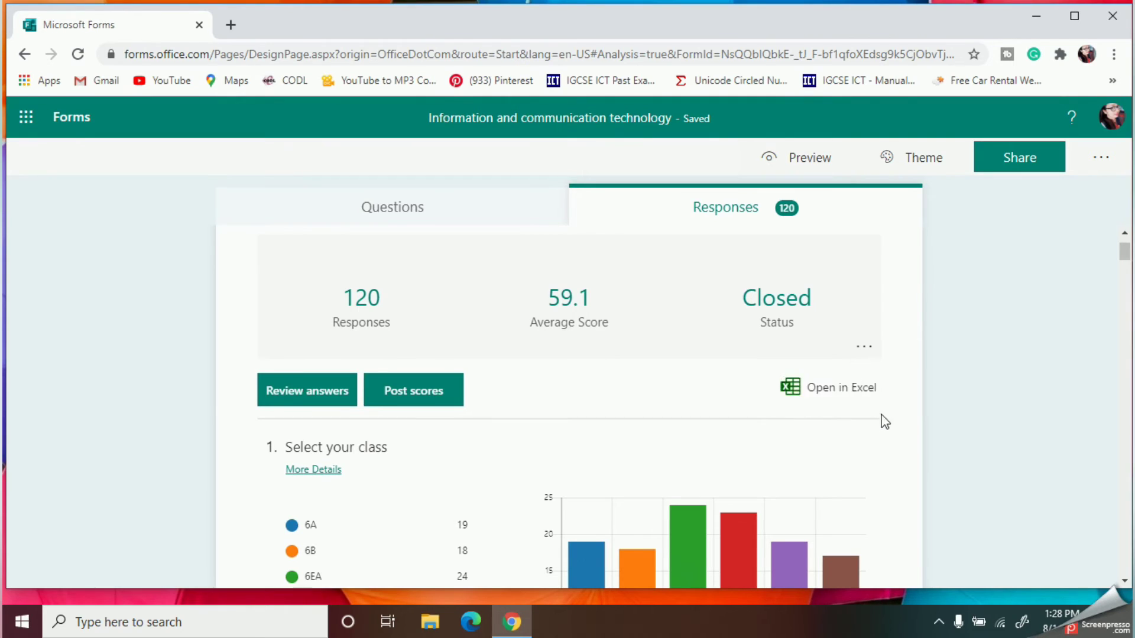
left_click(854, 387)
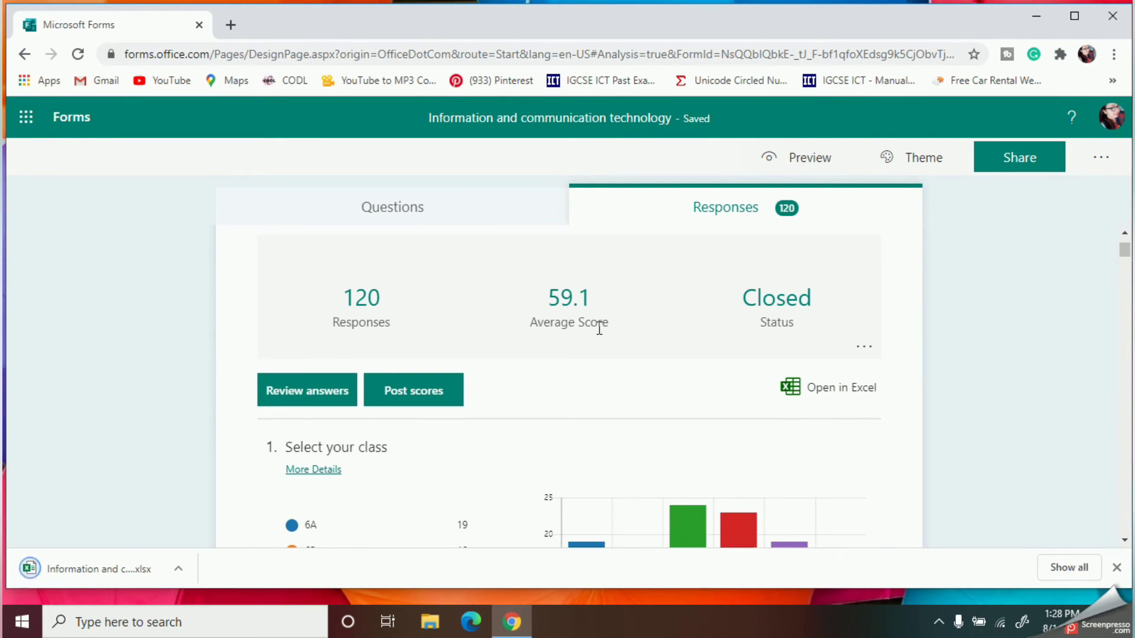
left_click(116, 579)
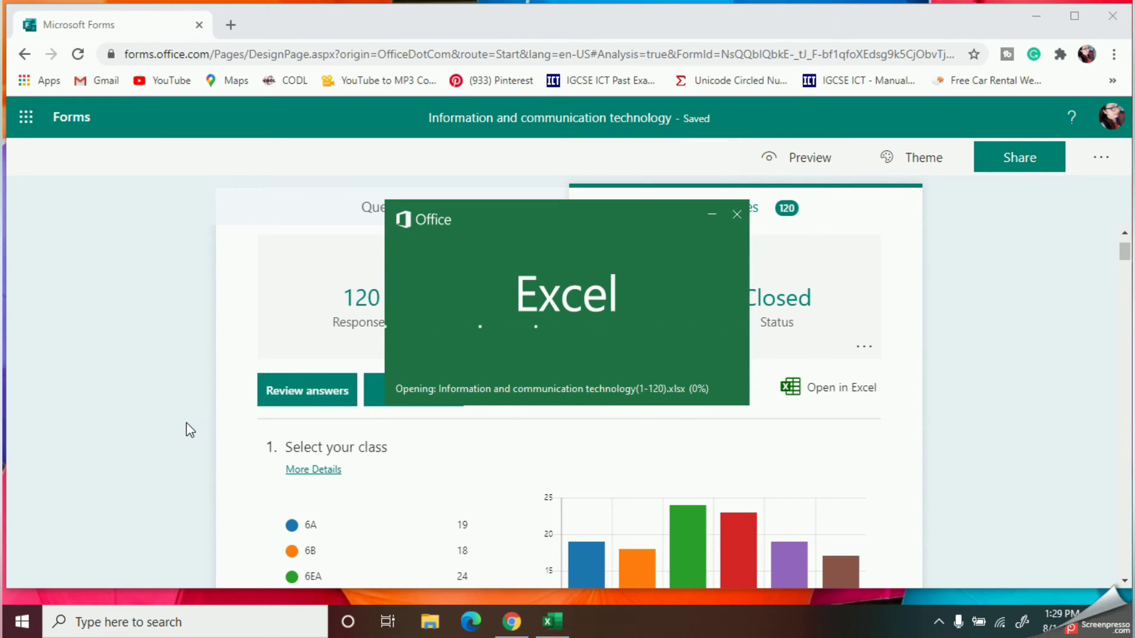
scroll(470, 363, "down", 9)
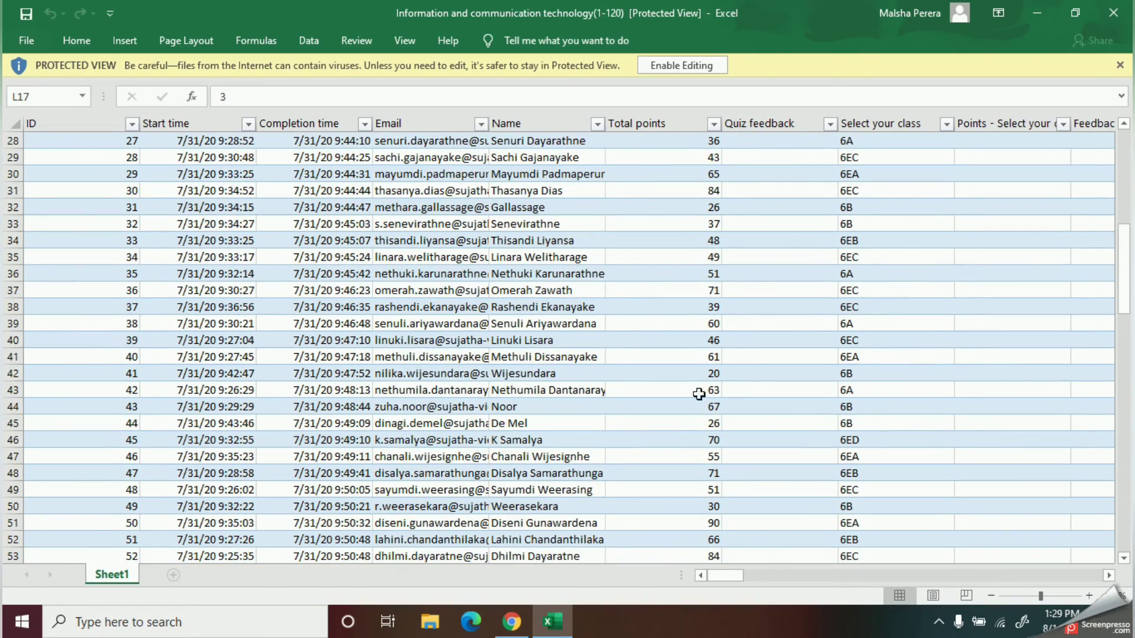
scroll(678, 503, "down", 10)
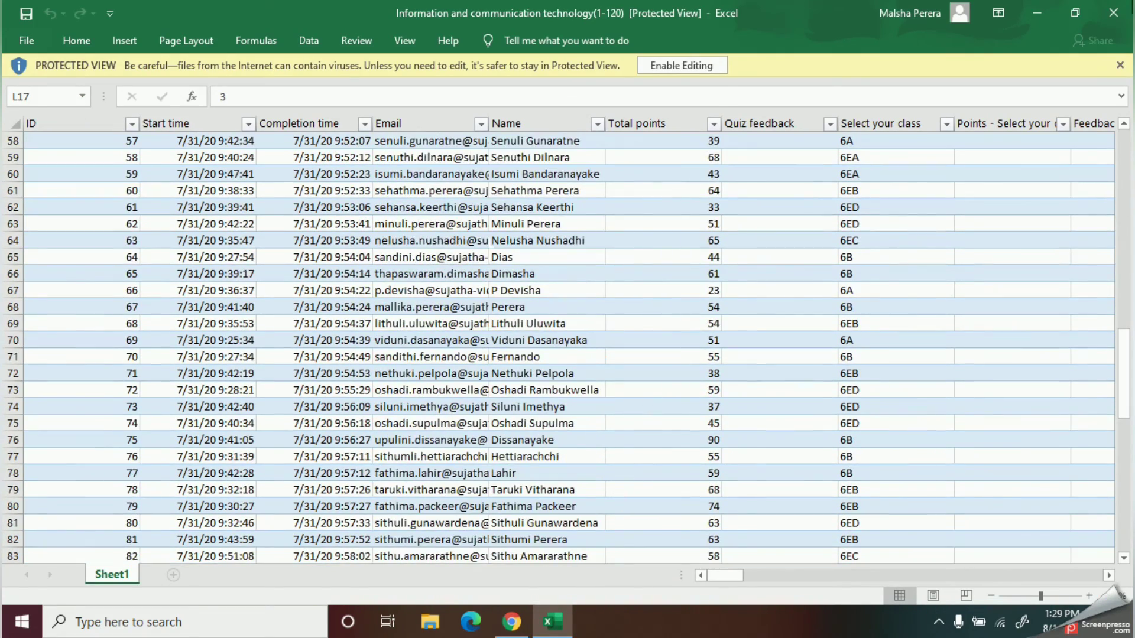
left_click(1115, 10)
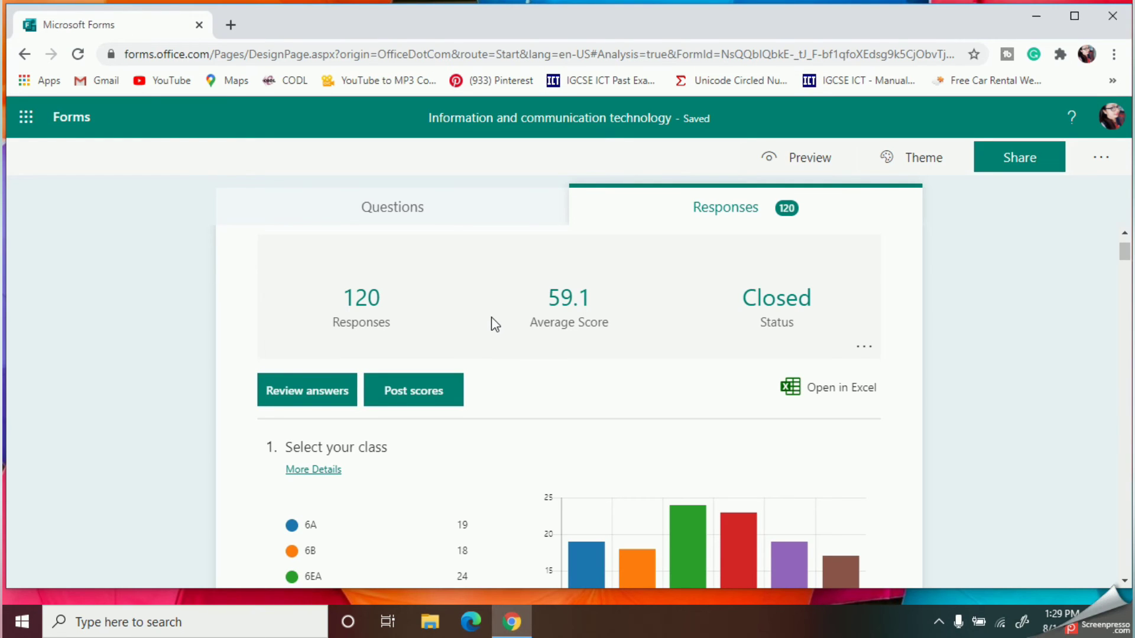
View the print settings for the response summary and leave them without printing
scroll(497, 335, "down", 1)
scroll(503, 342, "down", 2)
scroll(504, 347, "up", 4)
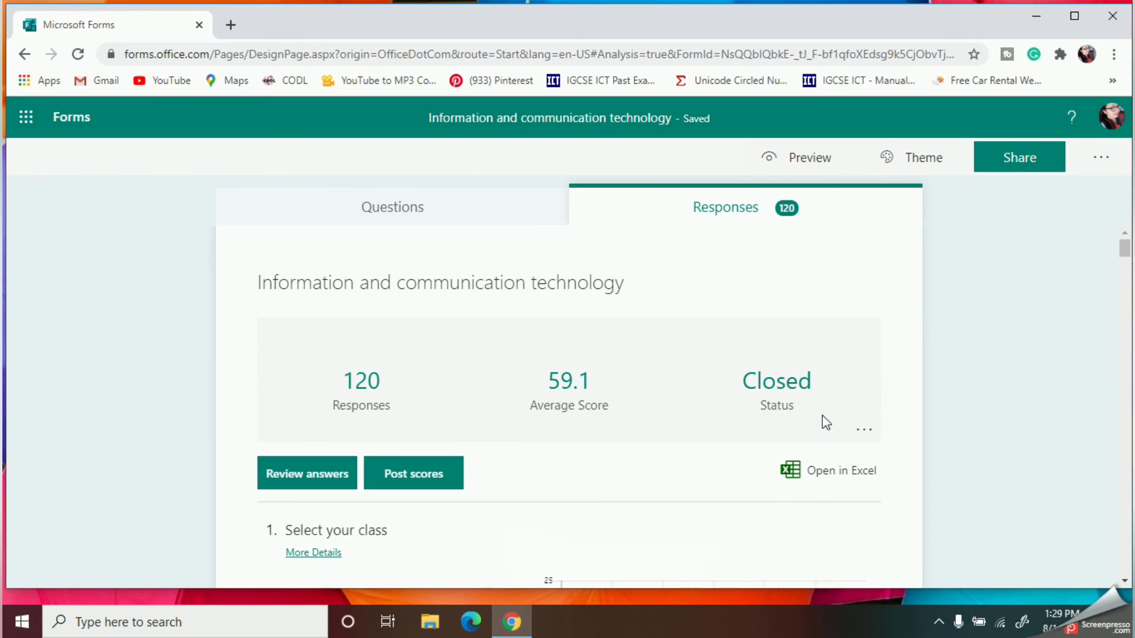
left_click(864, 430)
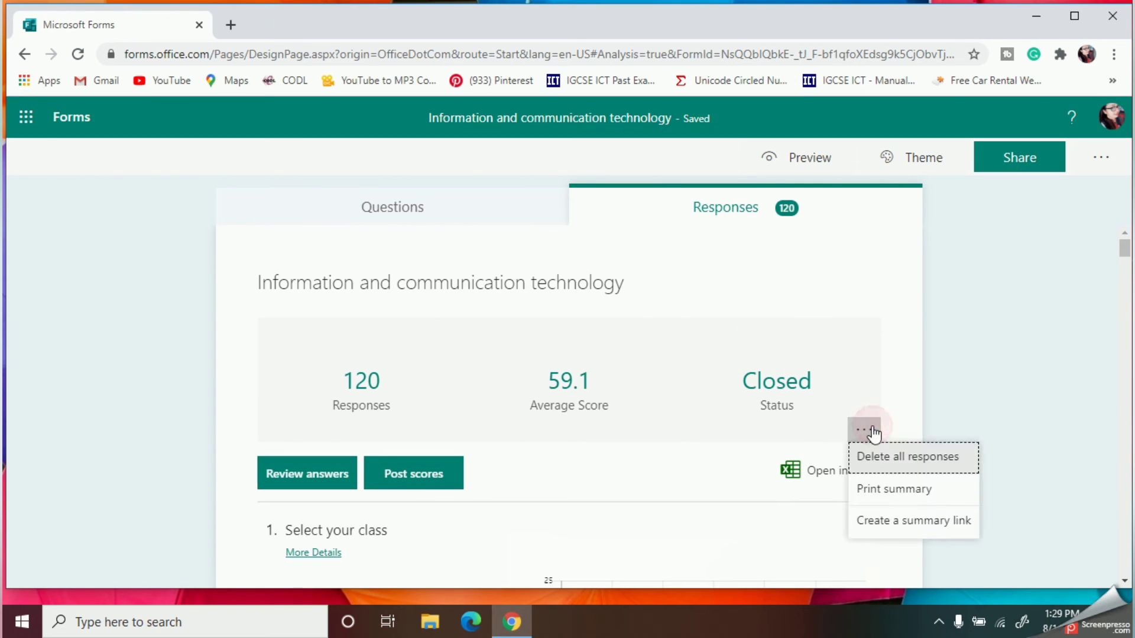
left_click(909, 493)
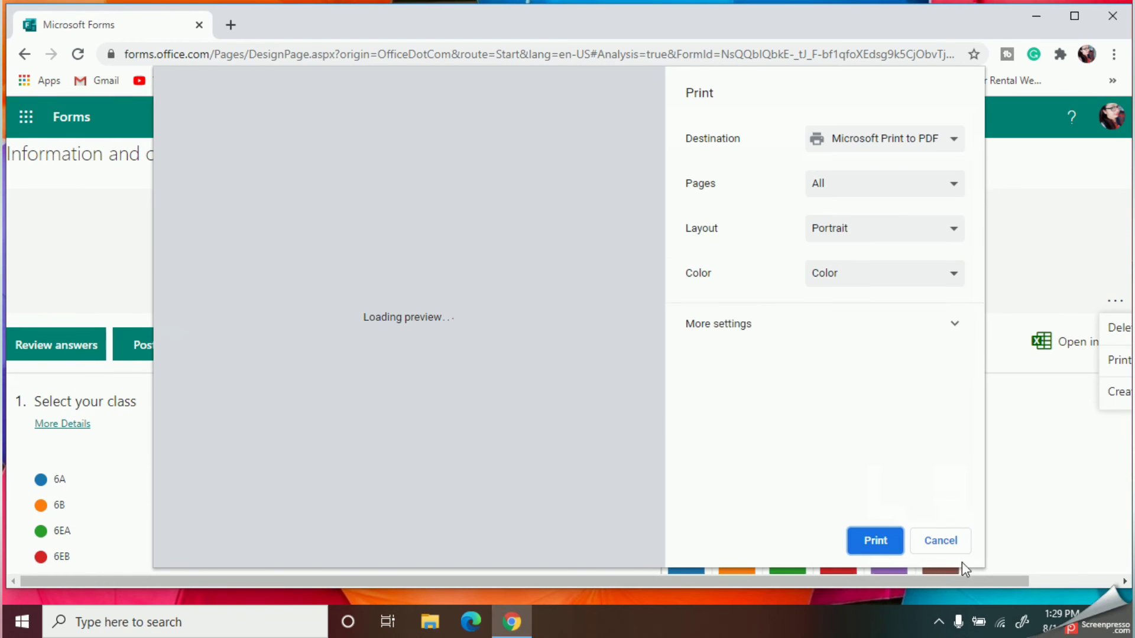
left_click(953, 541)
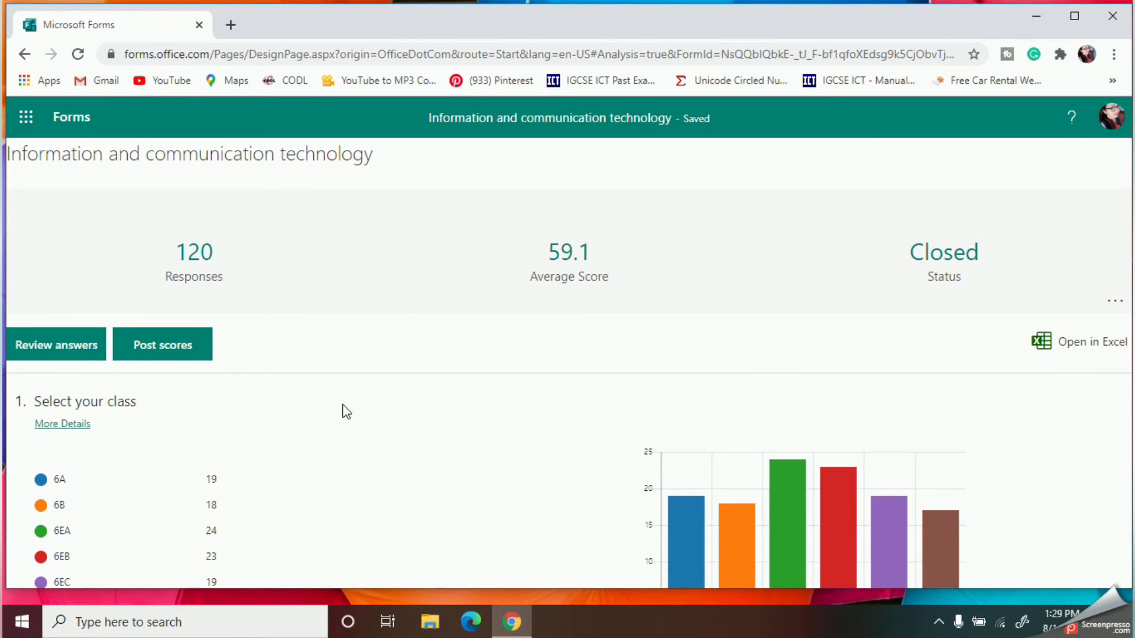
Examine the answer breakdowns and charts for questions 1 to 4 in the response summary
scroll(445, 400, "down", 5)
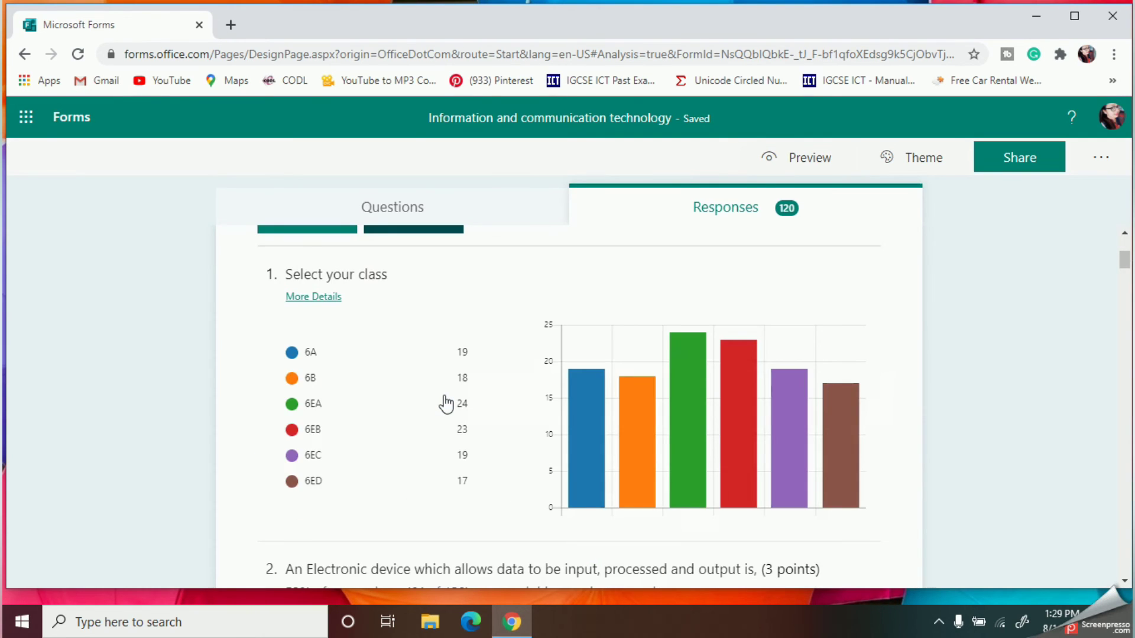
scroll(445, 396, "up", 2)
scroll(445, 395, "down", 5)
scroll(445, 396, "up", 2)
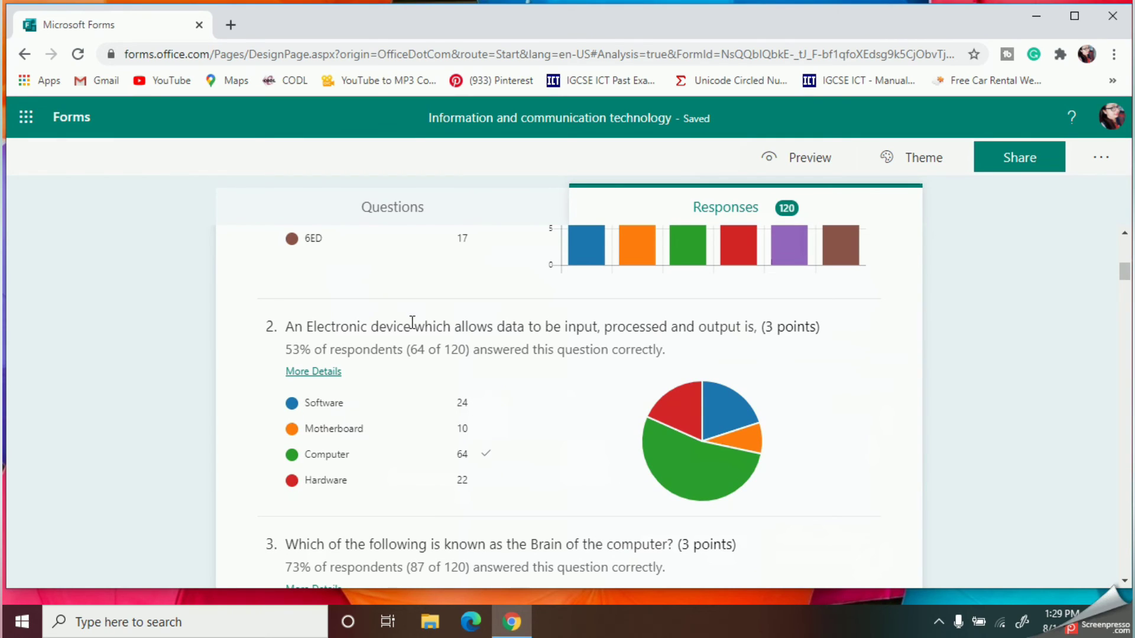
left_click_drag(290, 327, 710, 358)
left_click(704, 349)
scroll(499, 467, "down", 1)
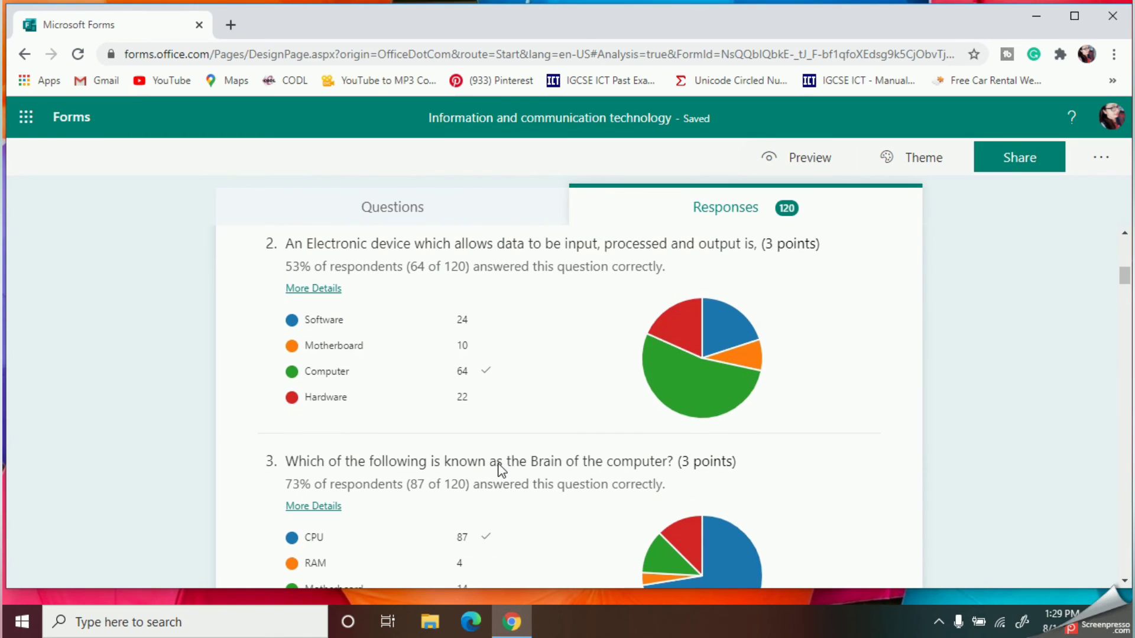
scroll(342, 325, "down", 2)
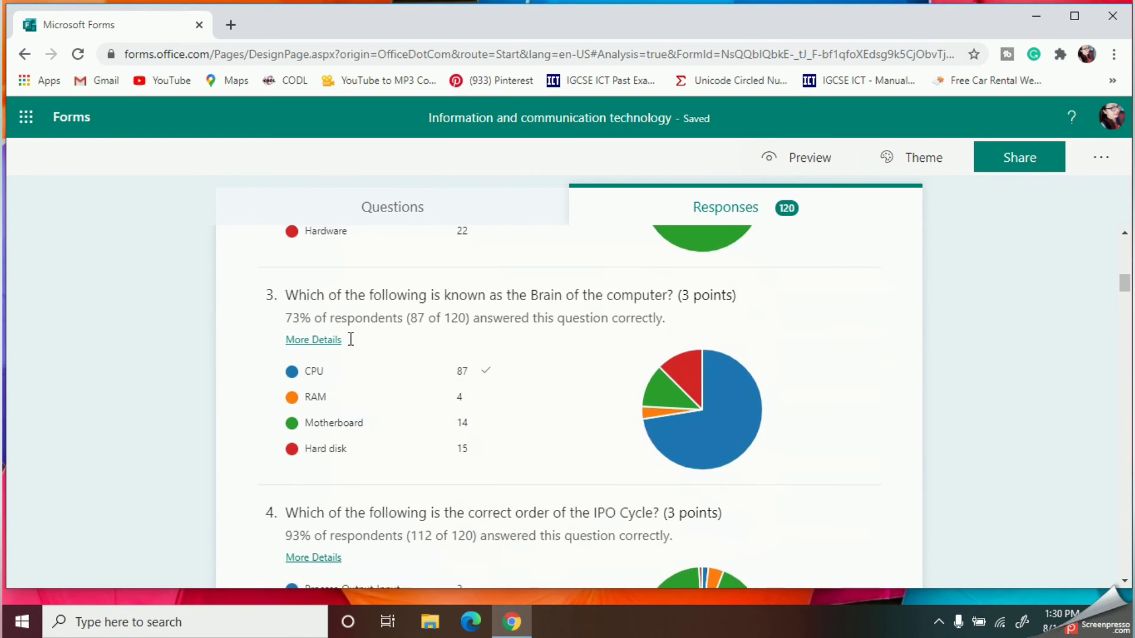
scroll(350, 352, "down", 3)
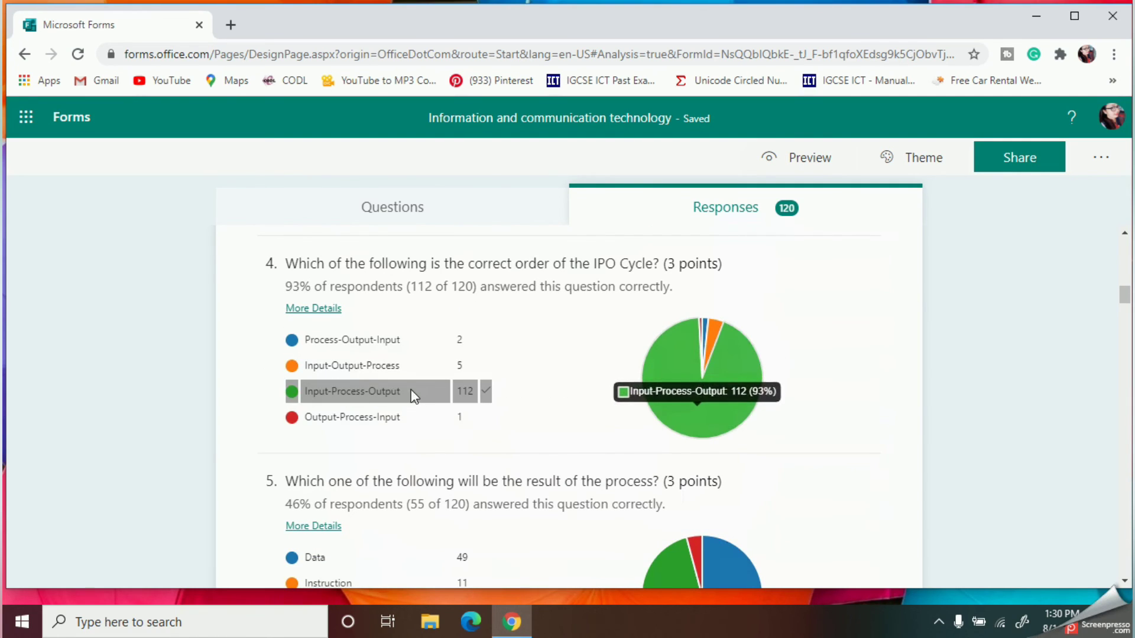
scroll(413, 393, "up", 2)
scroll(413, 394, "down", 2)
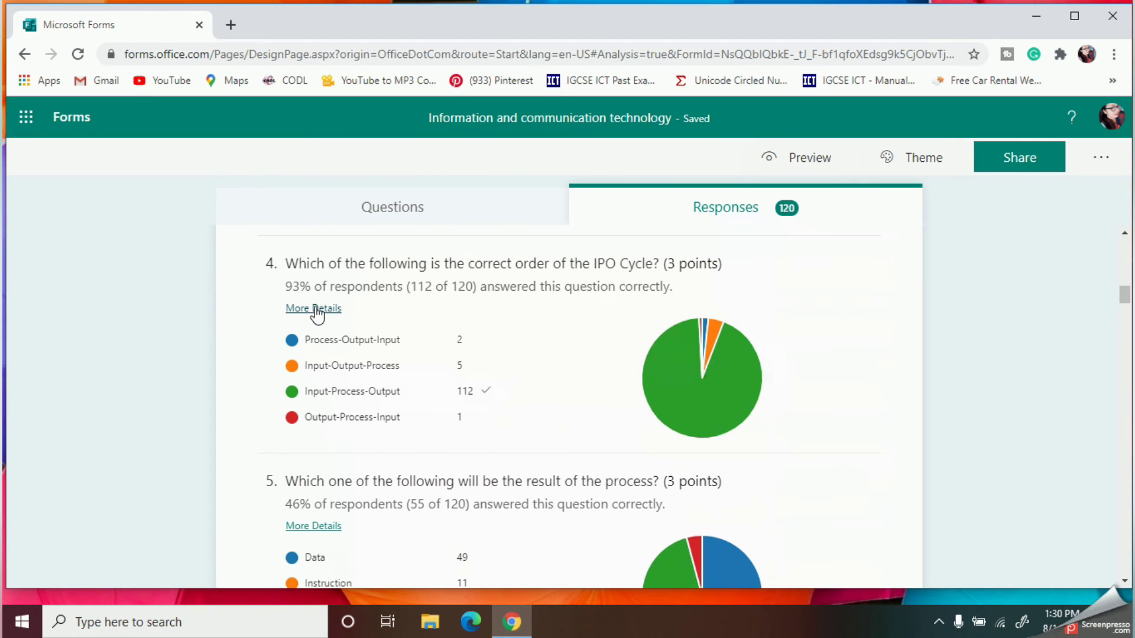
View the individual responses to question 4 on the IPO Cycle, close them and return to the overall results
left_click(315, 308)
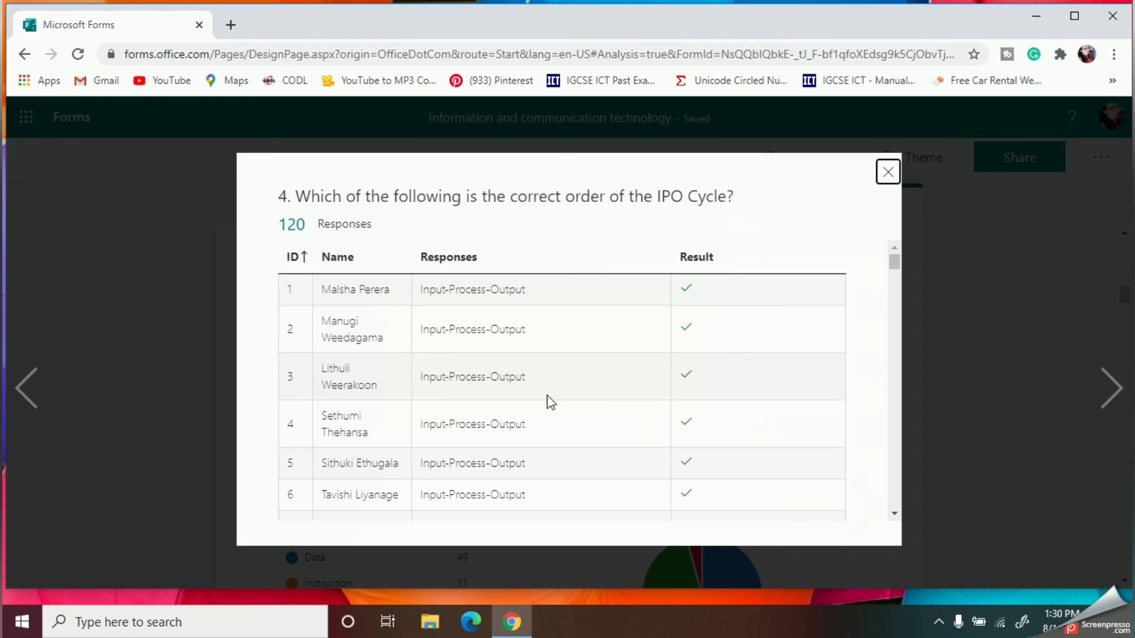
scroll(553, 412, "down", 15)
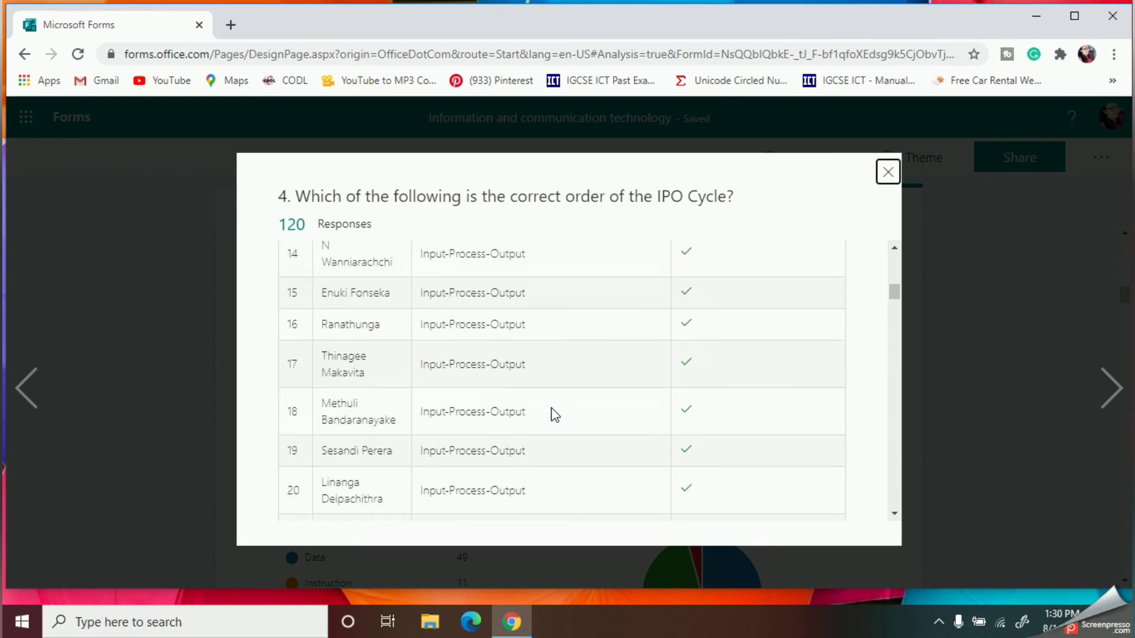
scroll(553, 413, "down", 5)
left_click(888, 172)
scroll(540, 324, "up", 8)
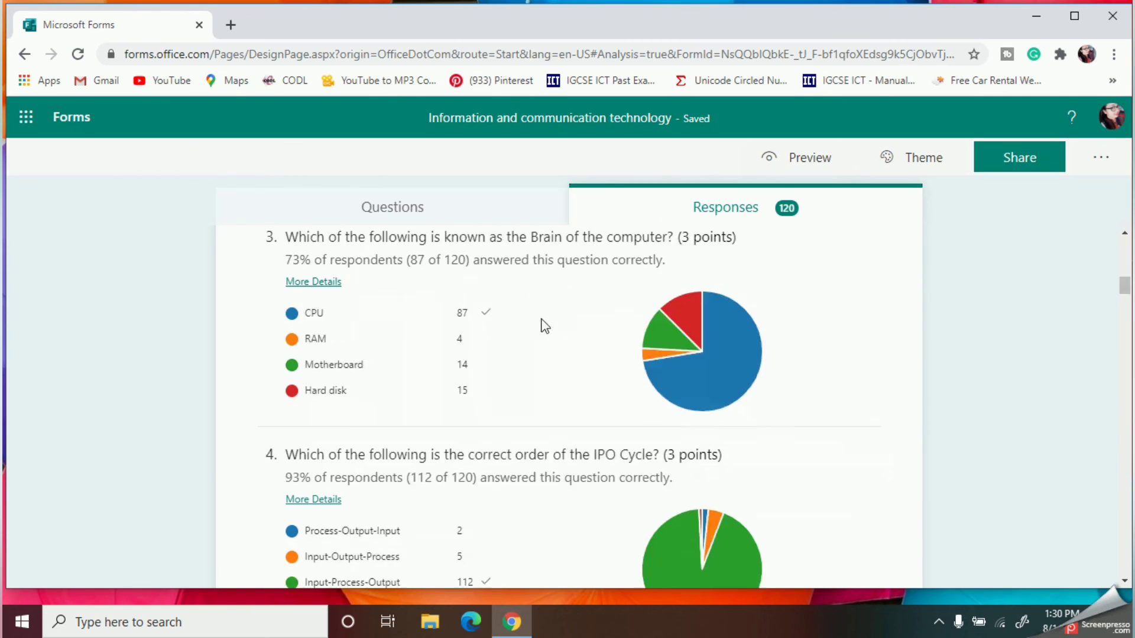
scroll(524, 335, "up", 5)
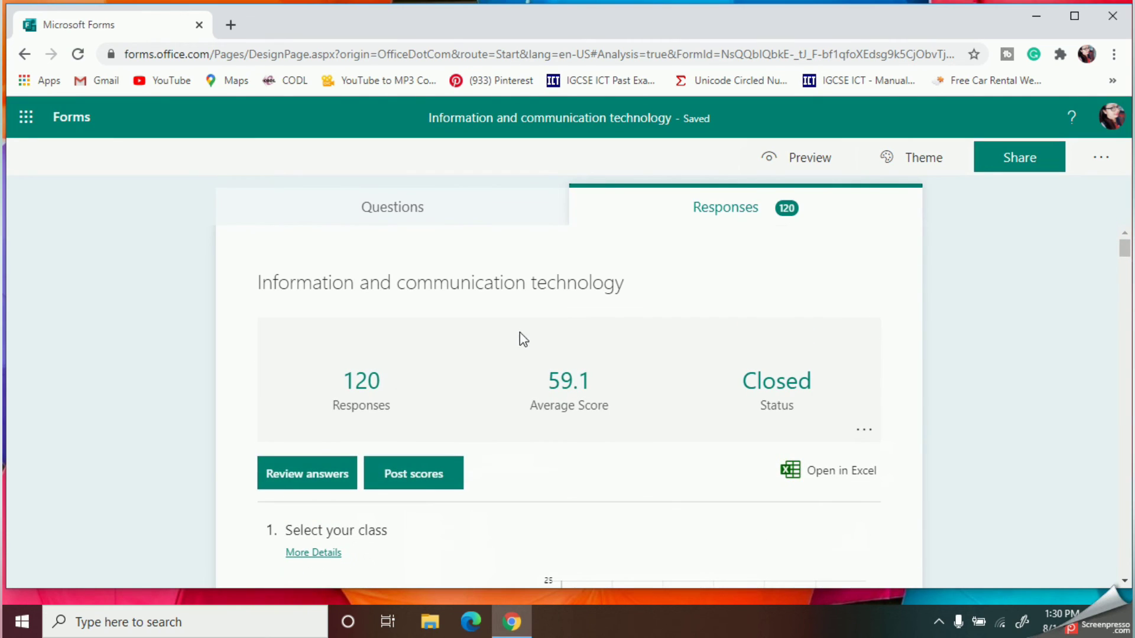
Post the scores of all respondents, check the posted list and return to the response summary
left_click(424, 489)
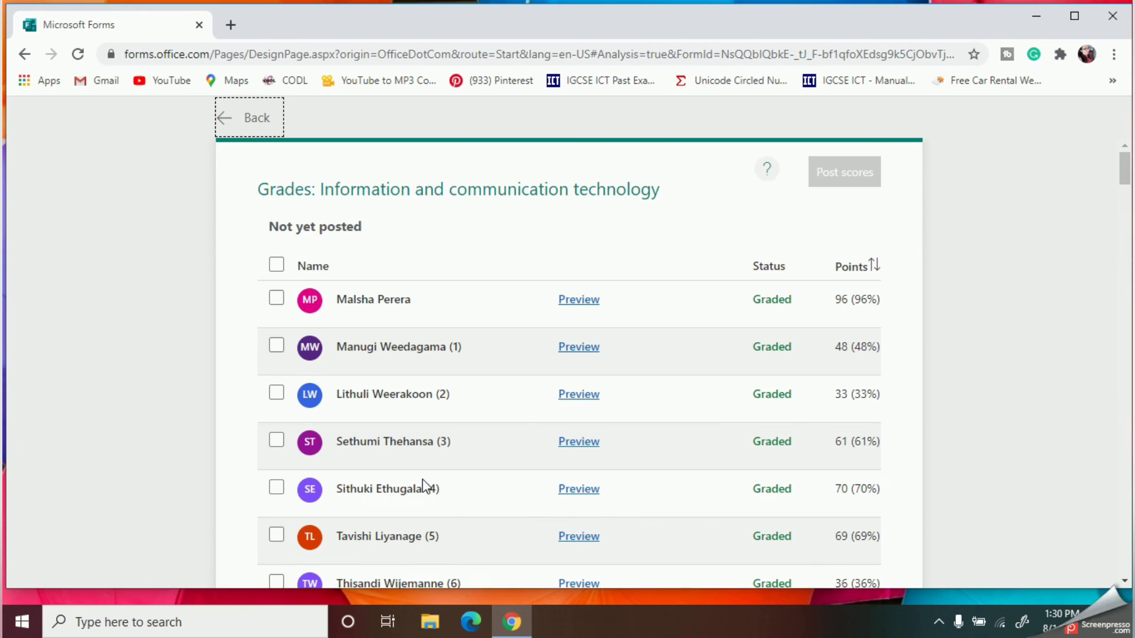
left_click(276, 265)
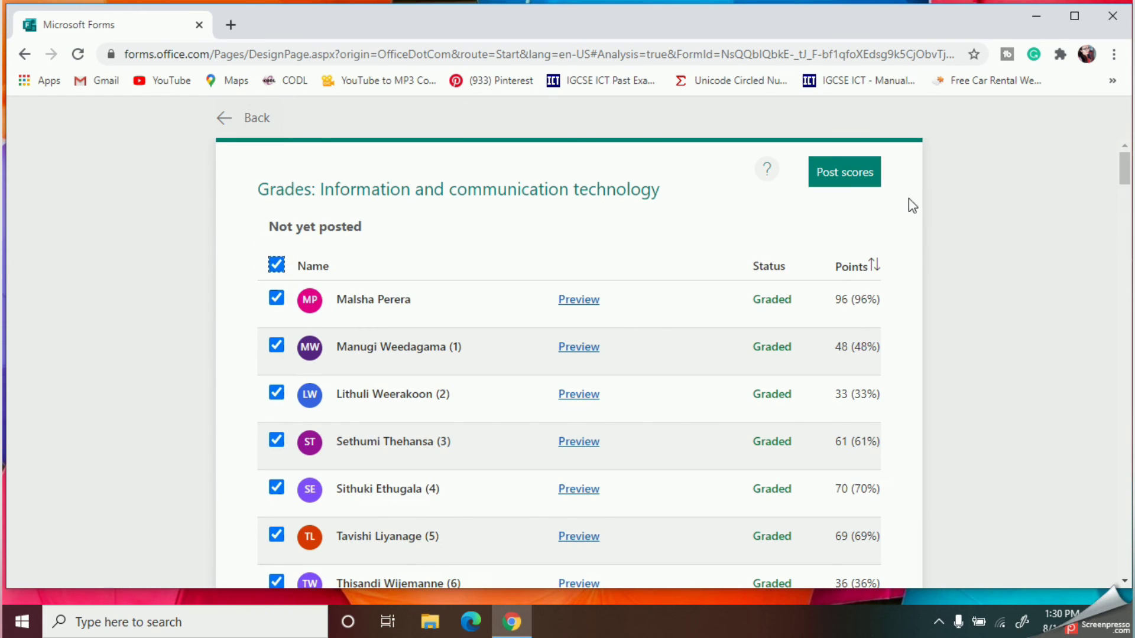
left_click(850, 178)
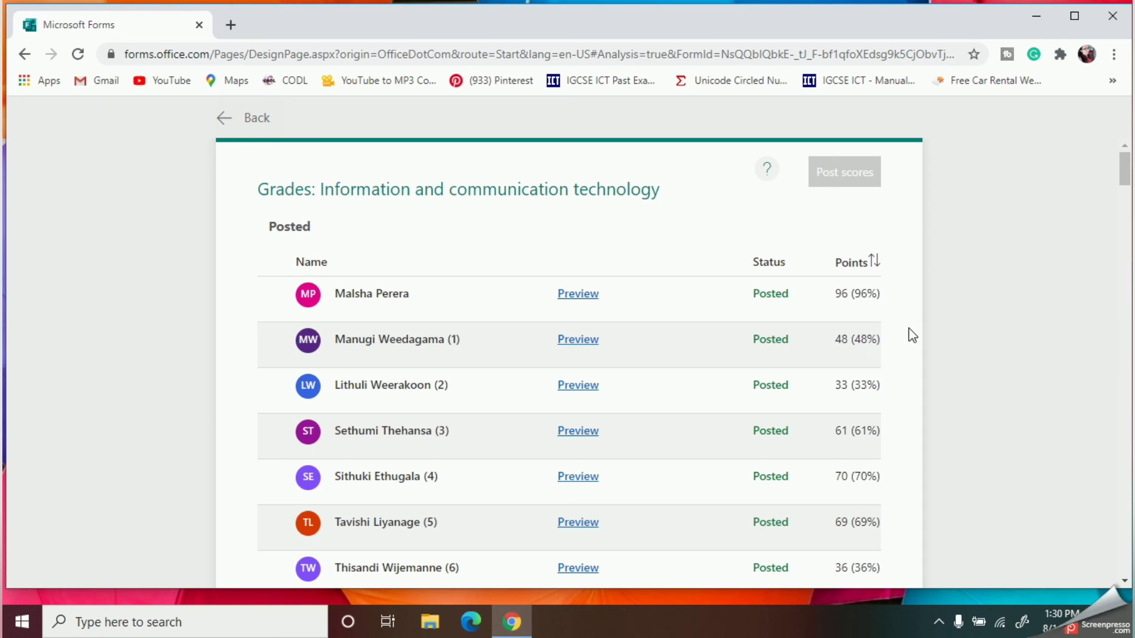
scroll(912, 335, "down", 10)
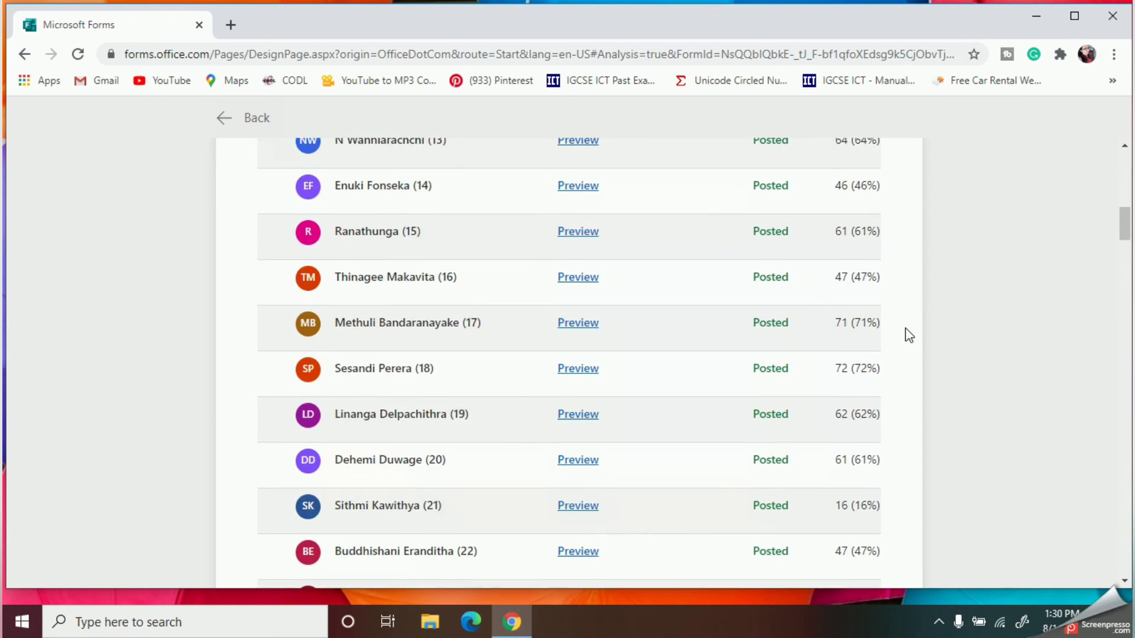
scroll(908, 335, "up", 10)
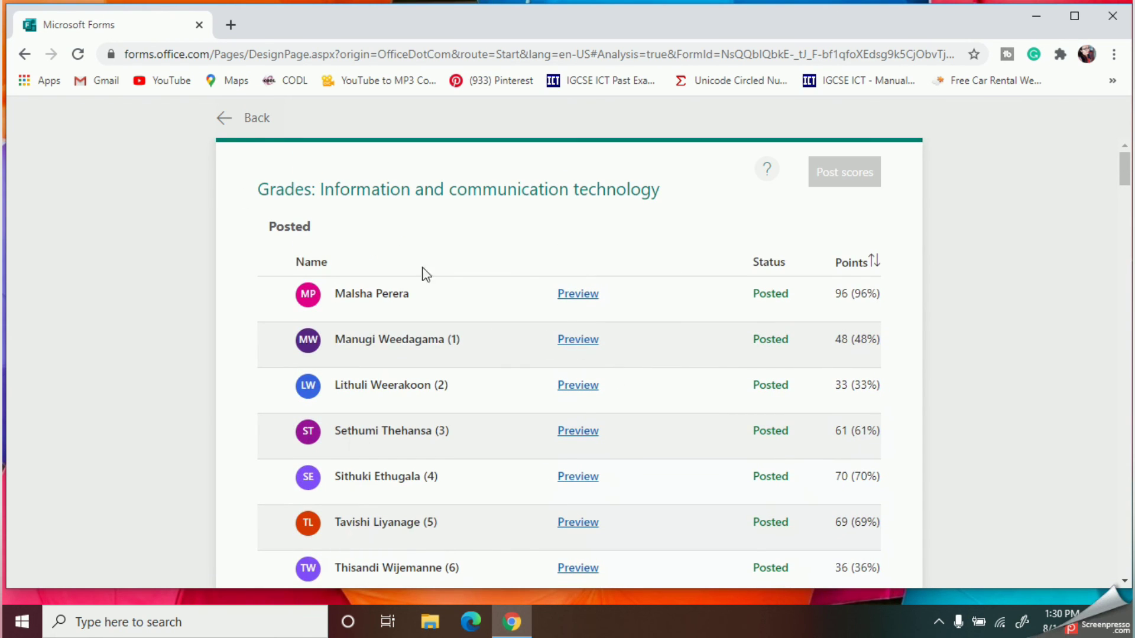
left_click(228, 121)
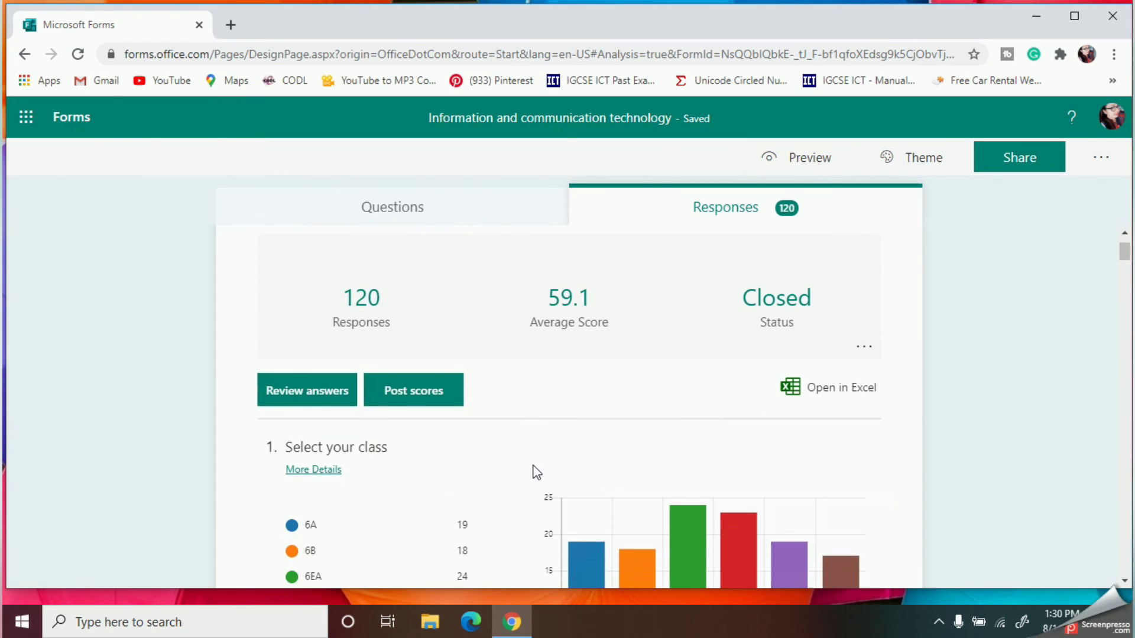
scroll(534, 473, "down", 3)
scroll(536, 472, "down", 3)
scroll(536, 471, "up", 7)
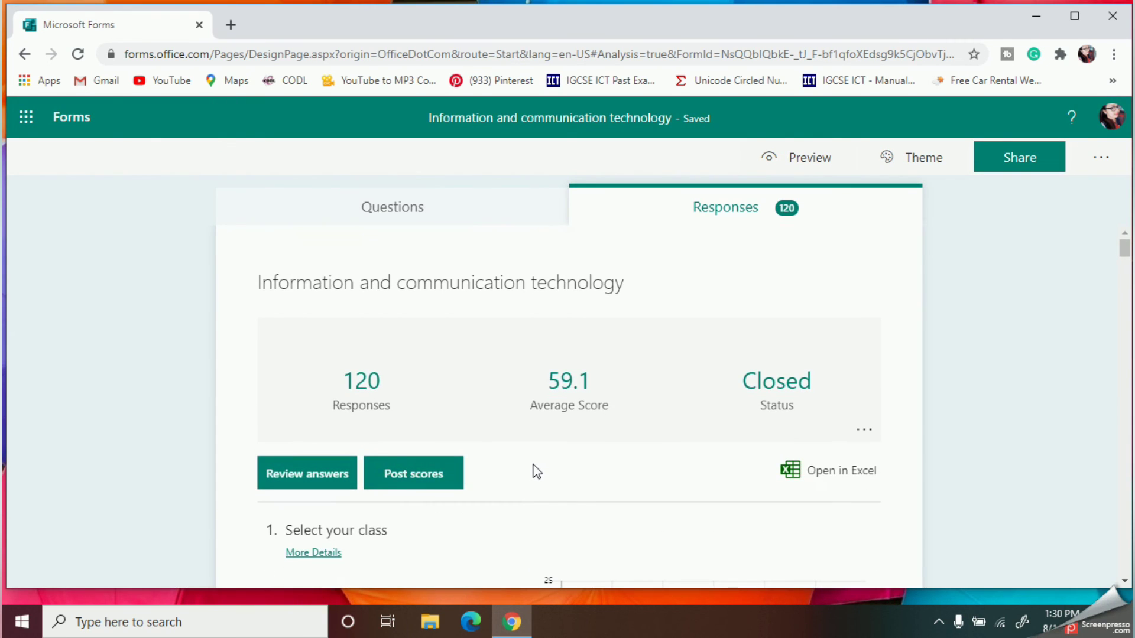